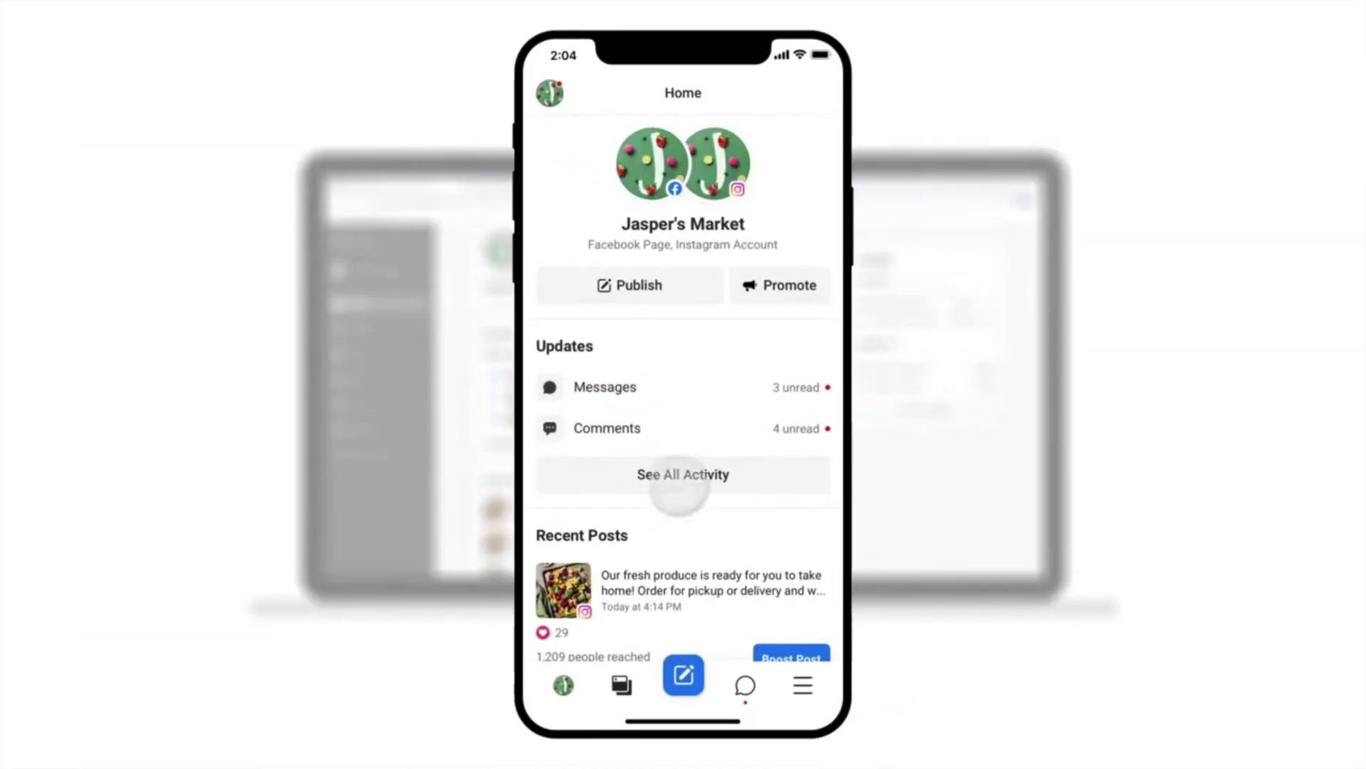
Send the Large Pot product card to the customer in their Messages chat
left_click(626, 387)
left_click(686, 265)
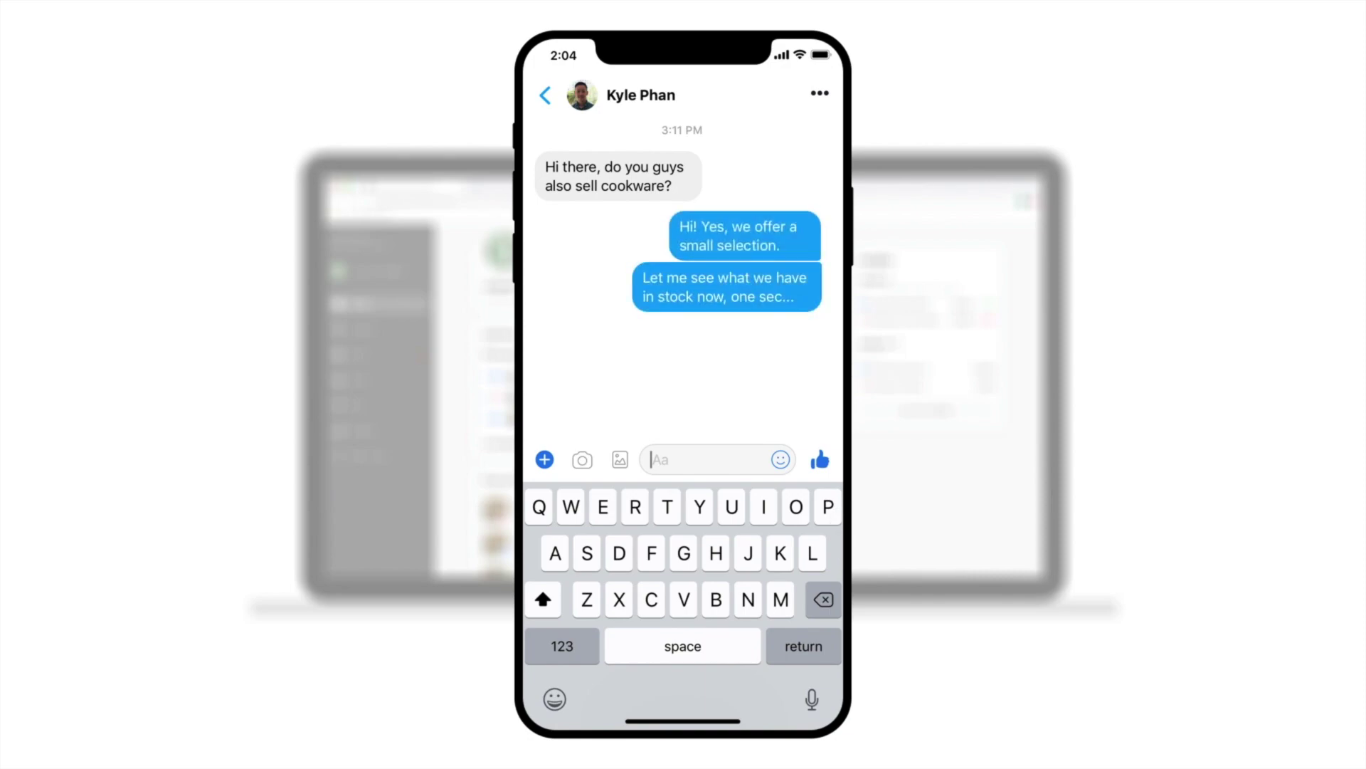
left_click(544, 459)
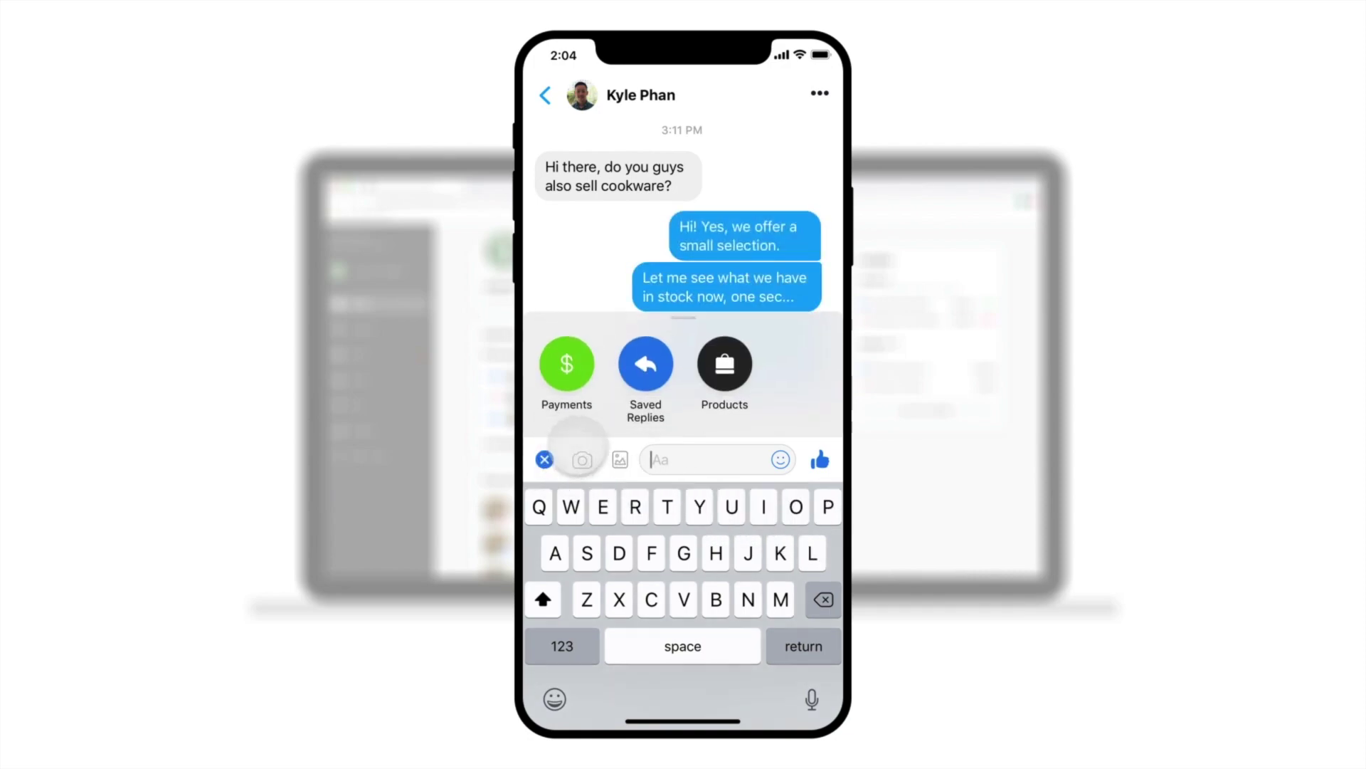
left_click(724, 360)
left_click(822, 389)
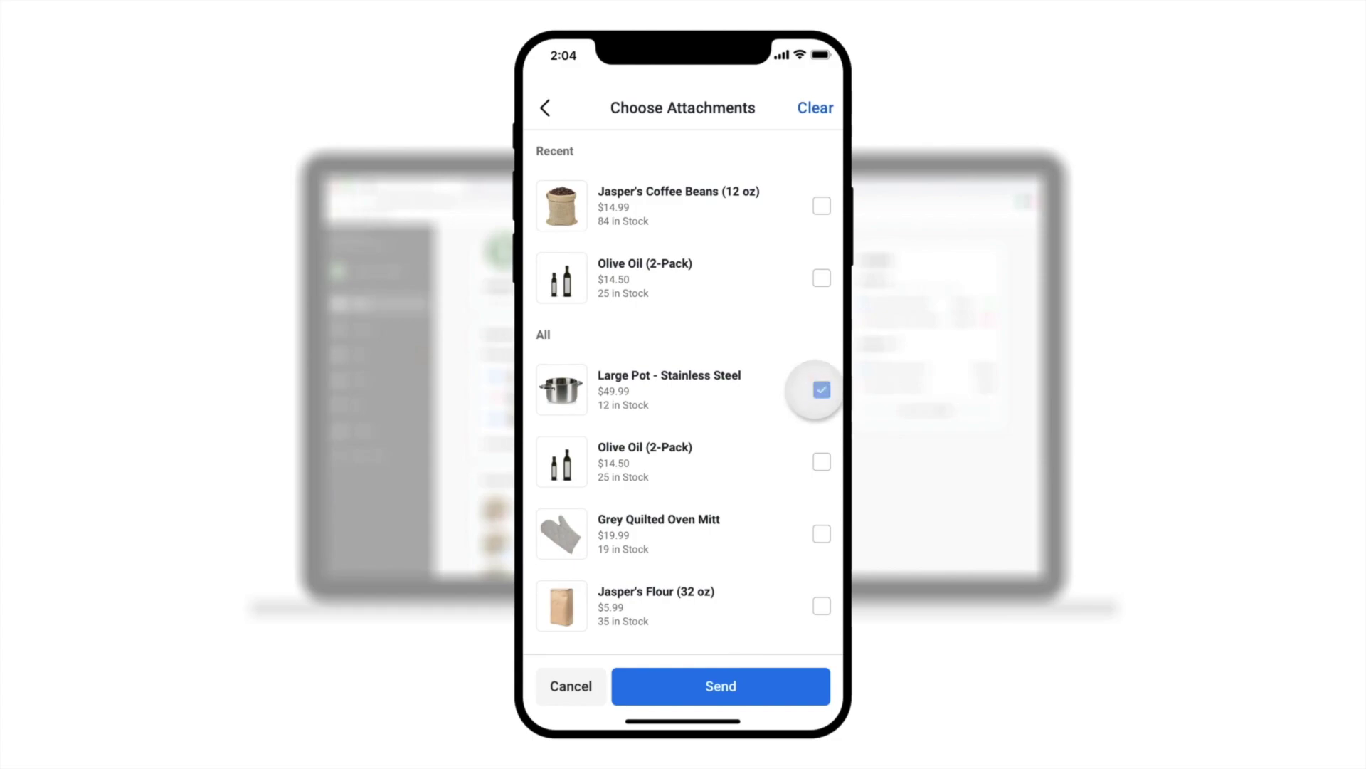
left_click(746, 676)
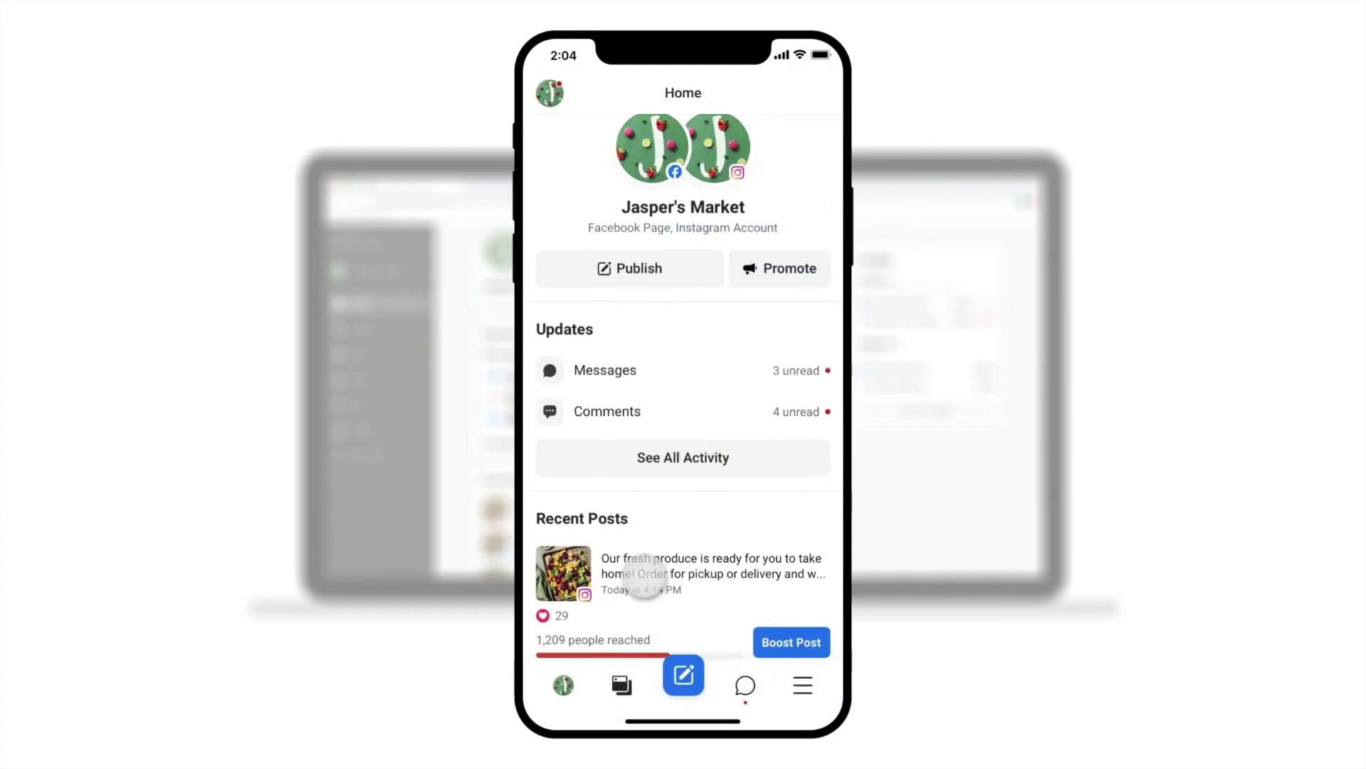
Open the full insights and show the Instagram Followers audience breakdown
left_click_drag(644, 580, 650, 121)
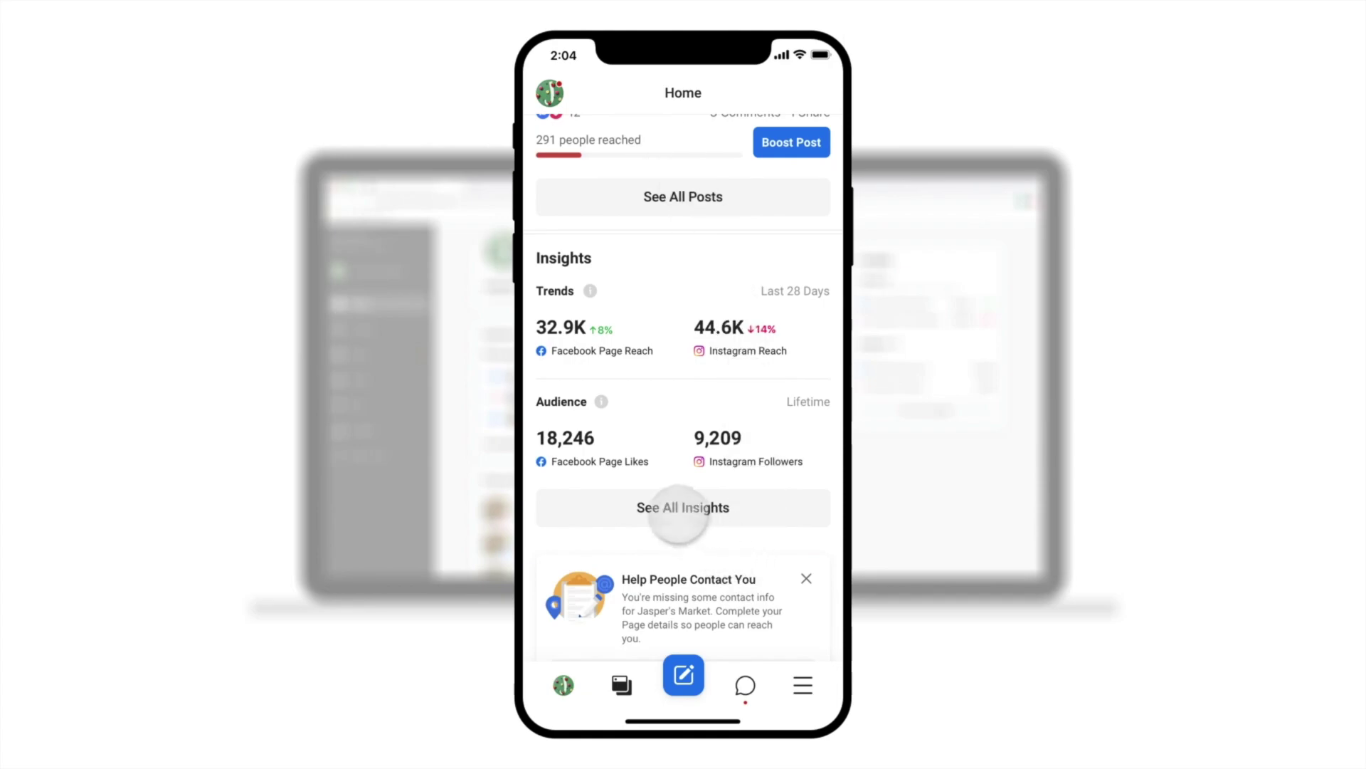
left_click(678, 513)
left_click(783, 274)
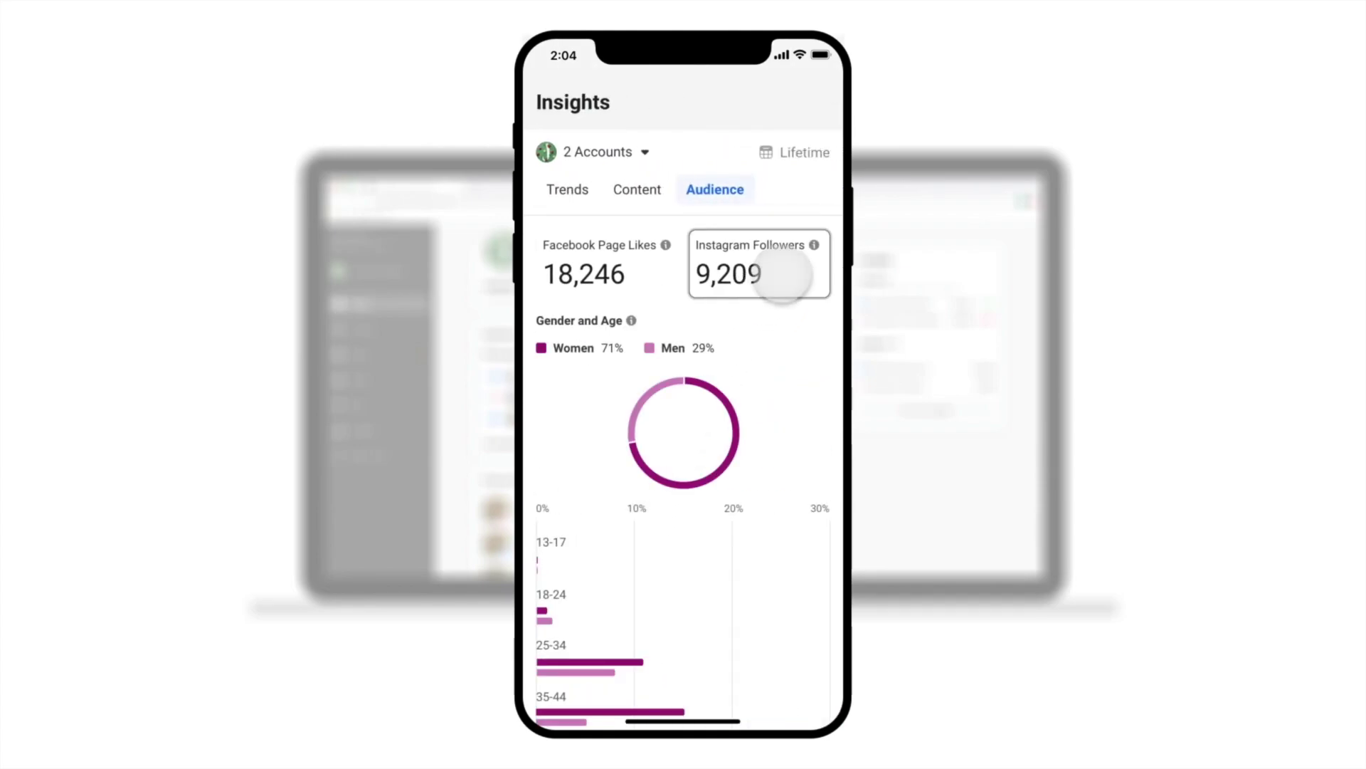
left_click_drag(750, 604, 744, 320)
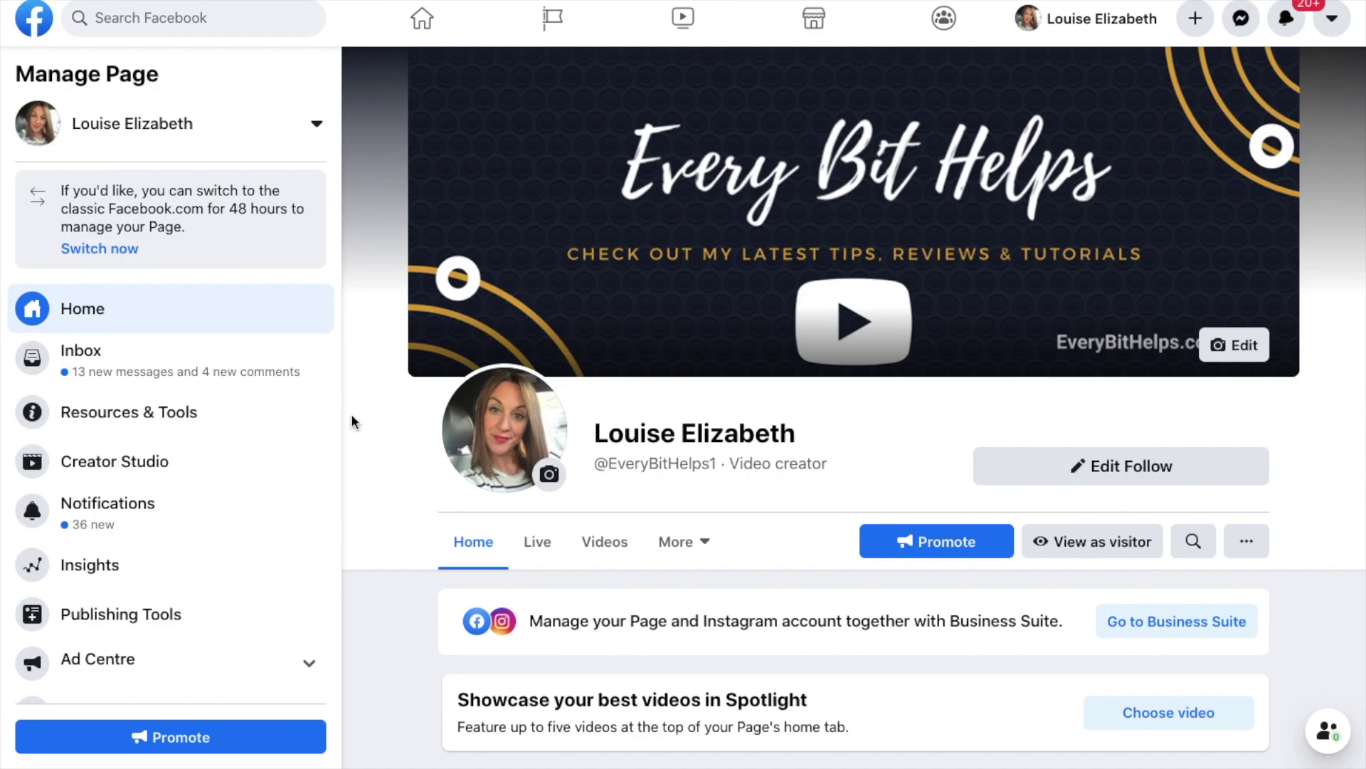
Scroll the Every Bit Helps Manage Page sidebar down toward Settings
scroll(253, 458, "down", 2)
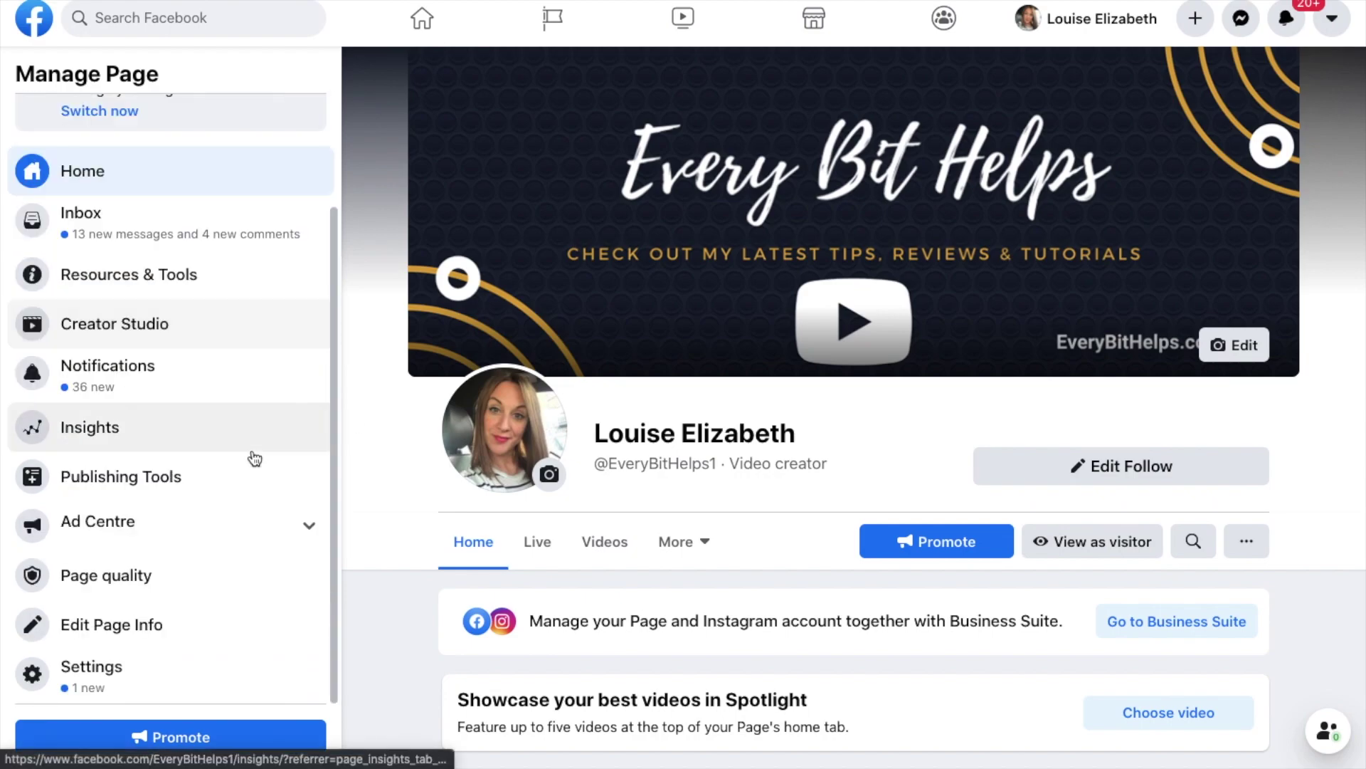
Connect the Page's Instagram account via Settings > Instagram > Connect Account, confirming the login
left_click(144, 680)
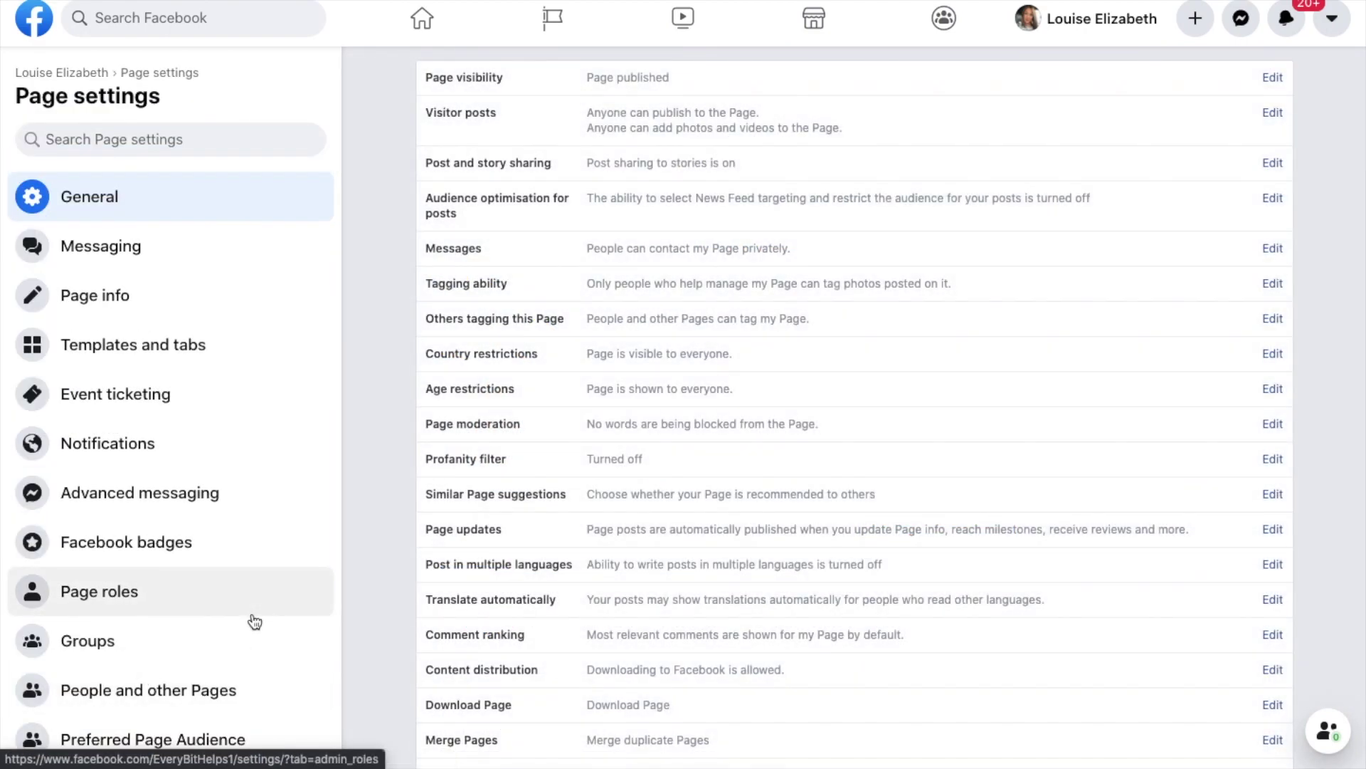
scroll(254, 622, "down", 4)
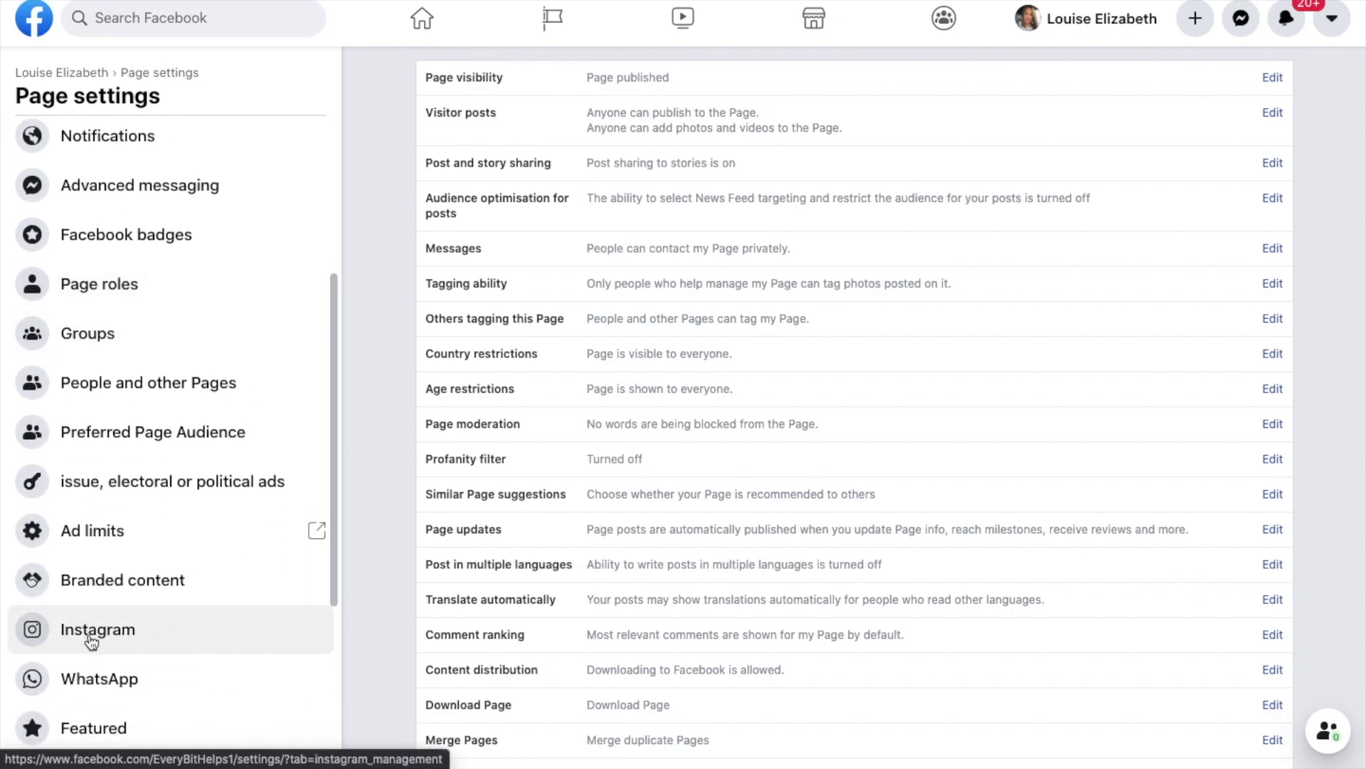
left_click(91, 640)
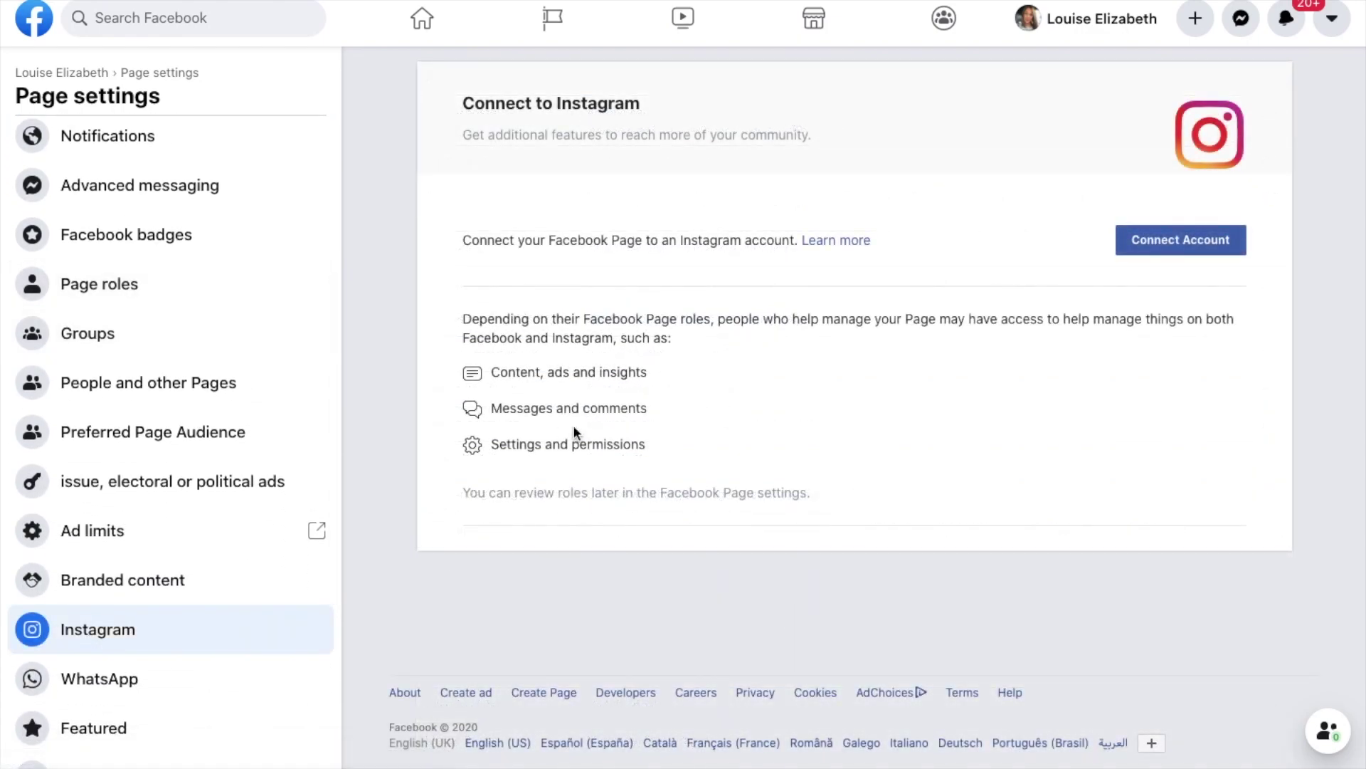
left_click(1165, 245)
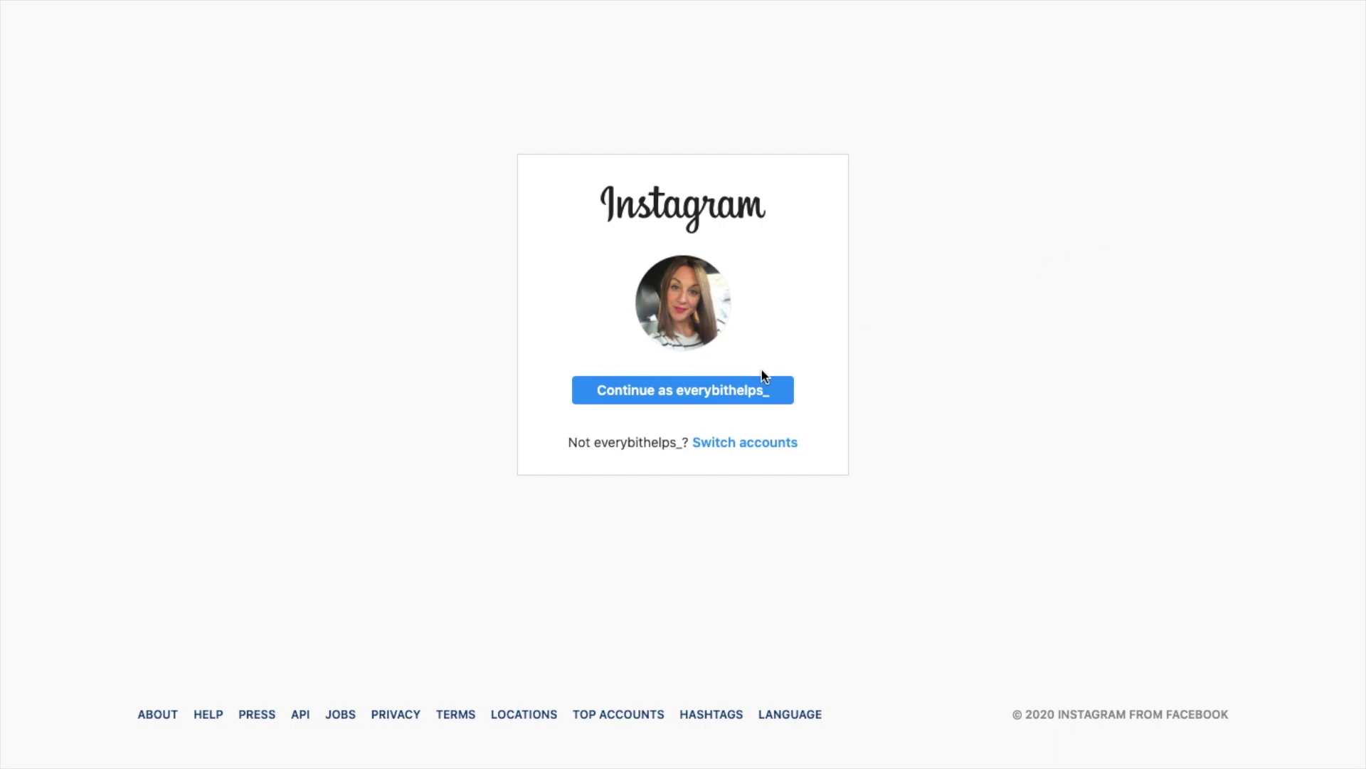
left_click(755, 389)
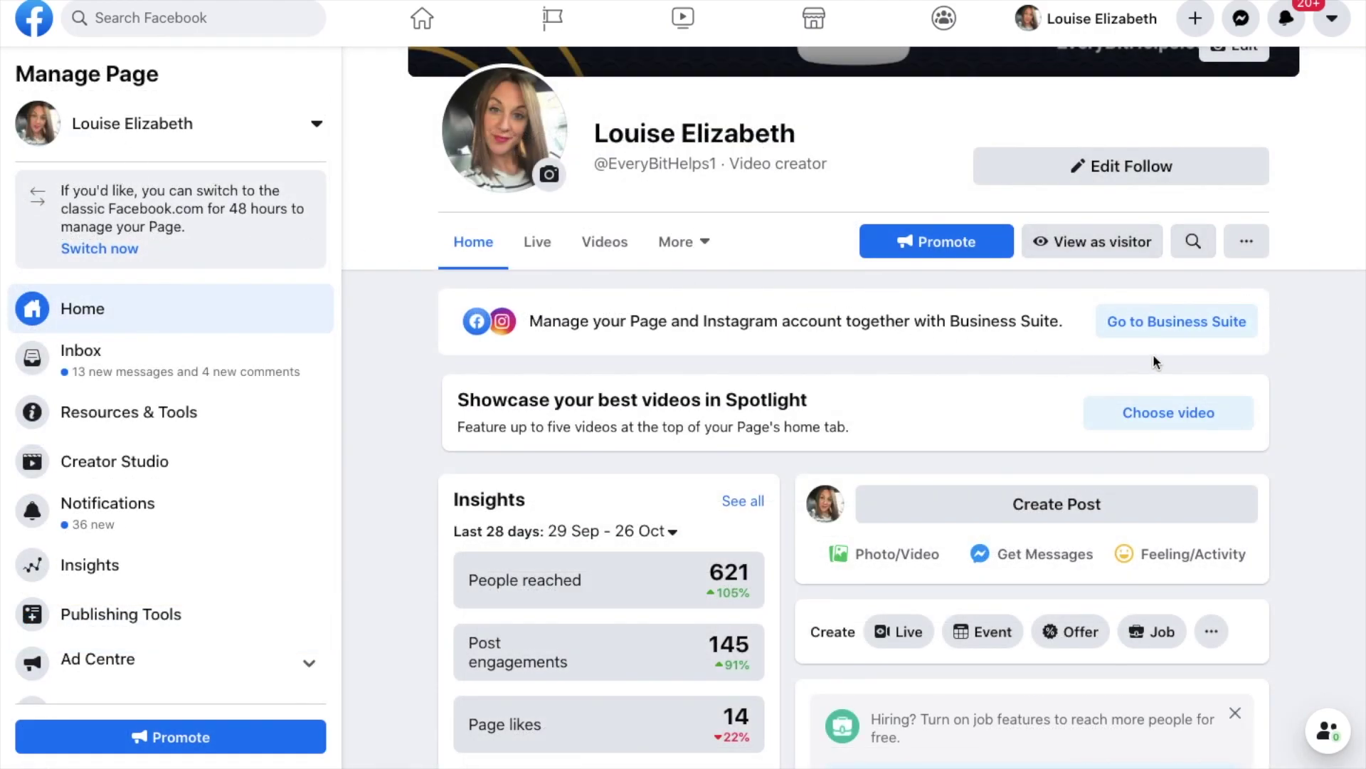
Go to Business Suite from the Page's home tab to manage Page and Instagram together
left_click(1182, 343)
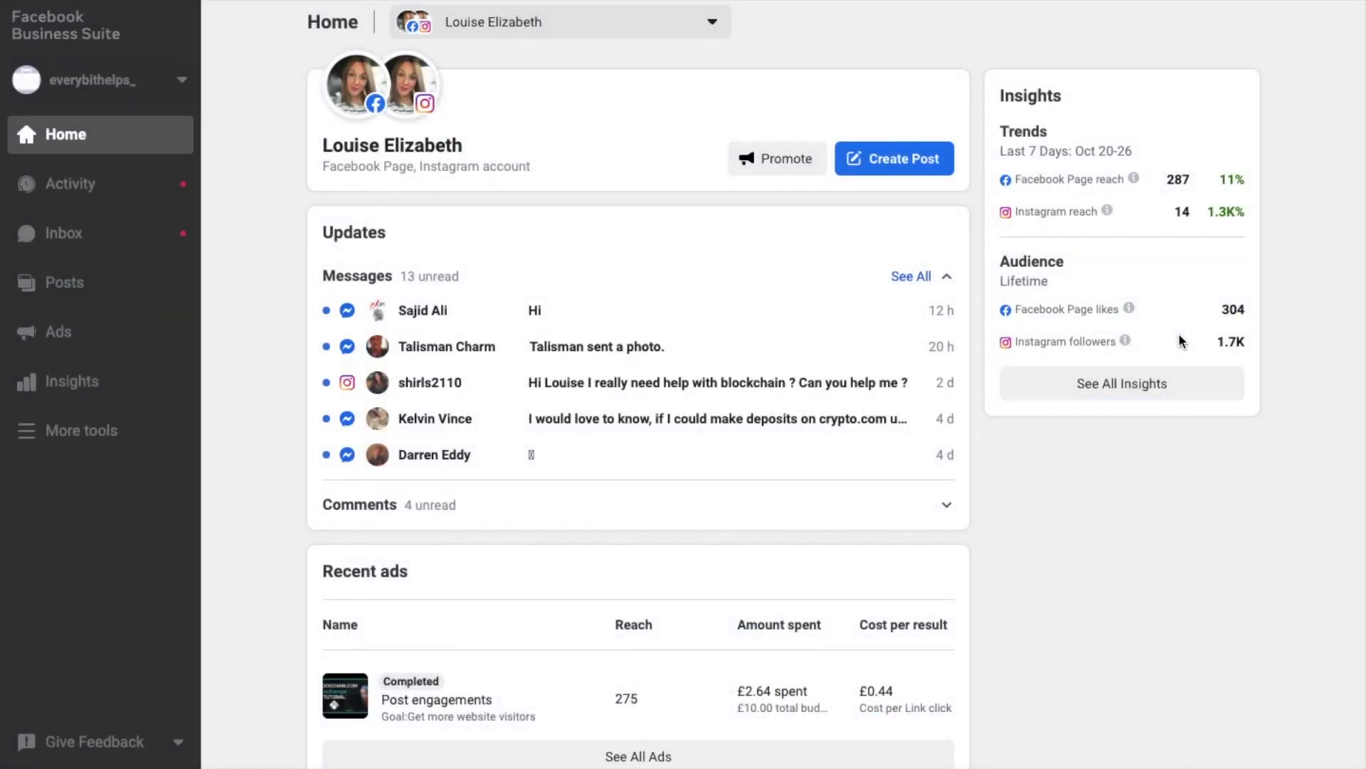
Show the published posts list with reach and engagement figures
left_click(80, 285)
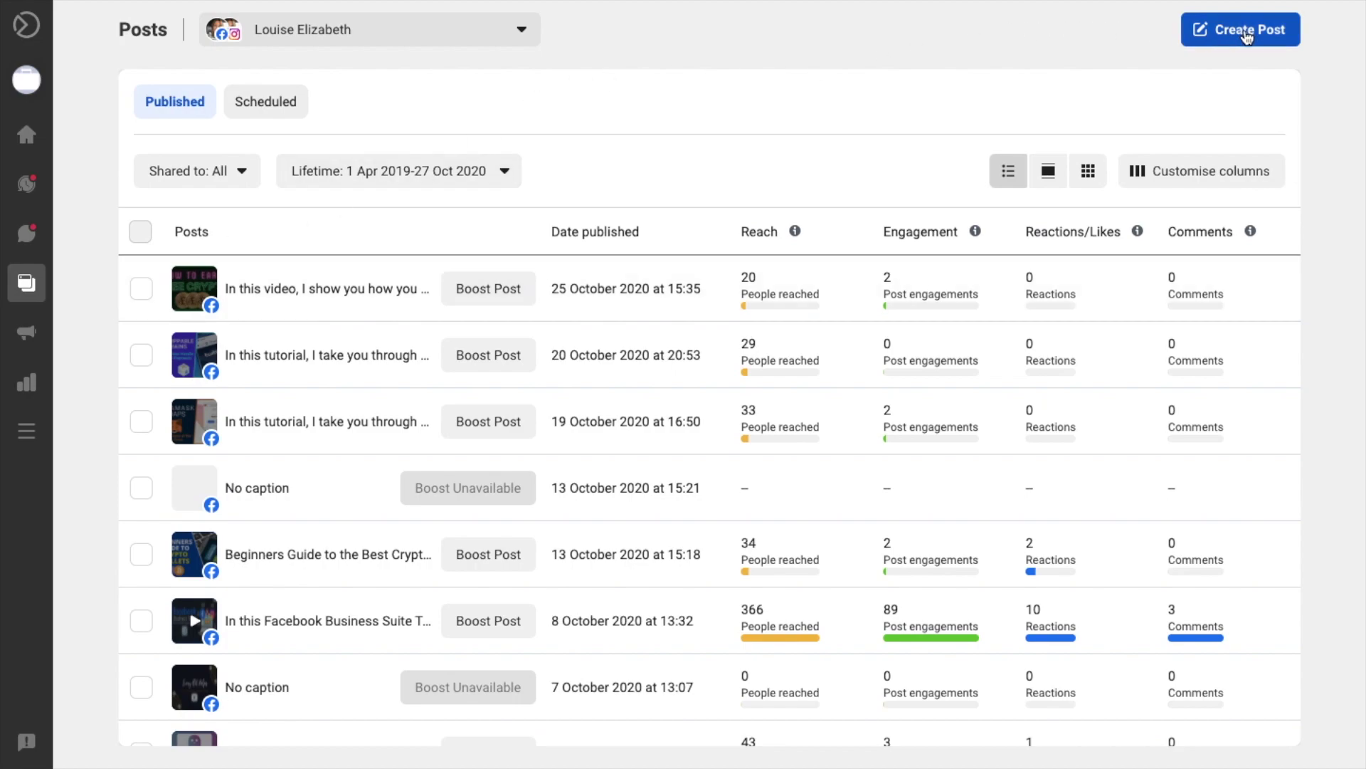
Create a new post and adjust its Facebook Page and Instagram placements
left_click(1247, 34)
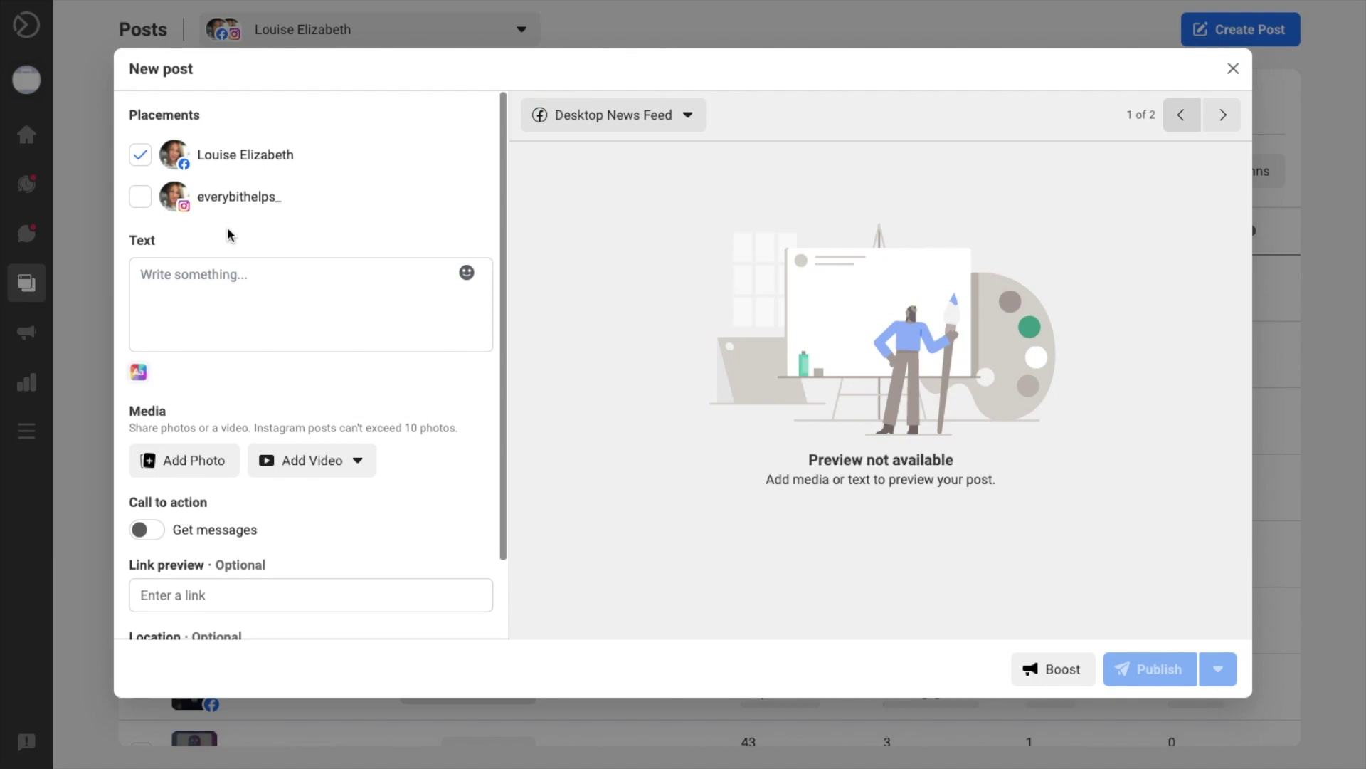
left_click(140, 196)
left_click(140, 154)
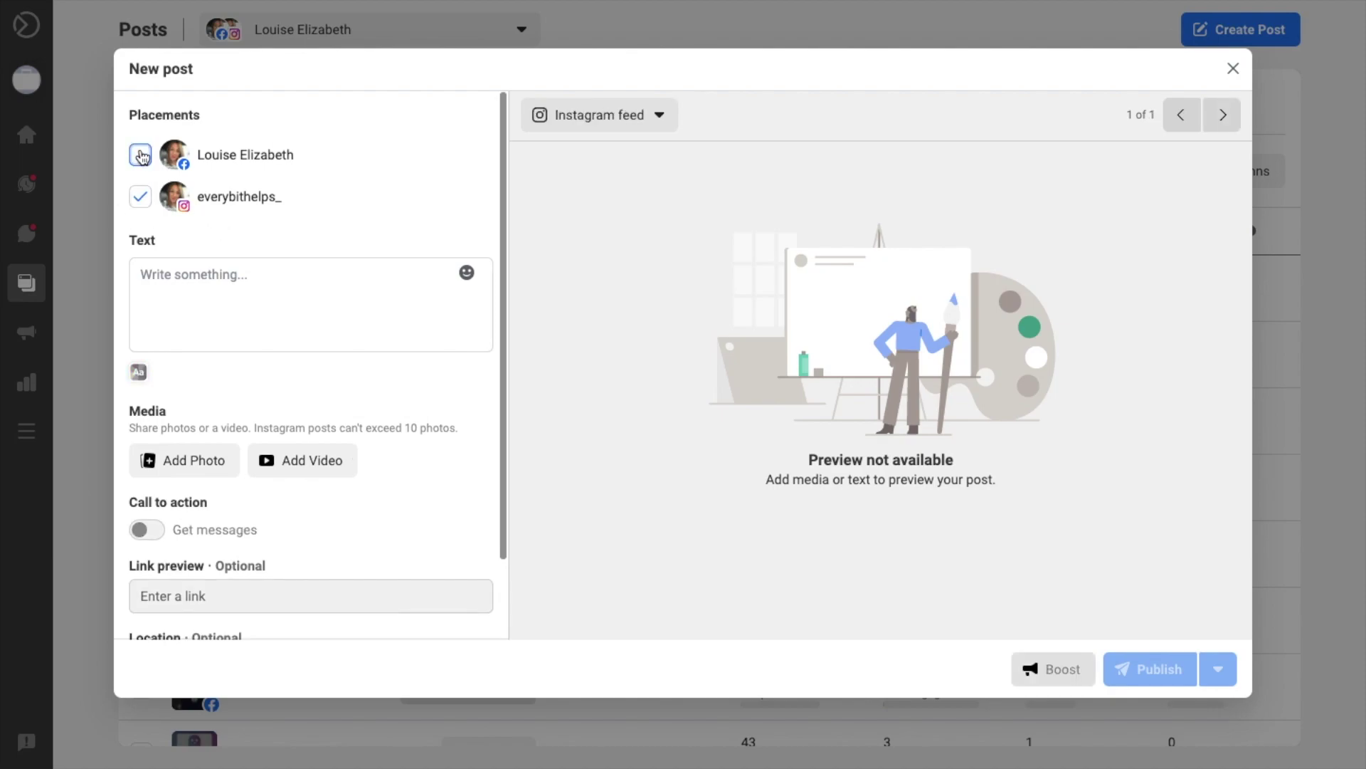
left_click(141, 155)
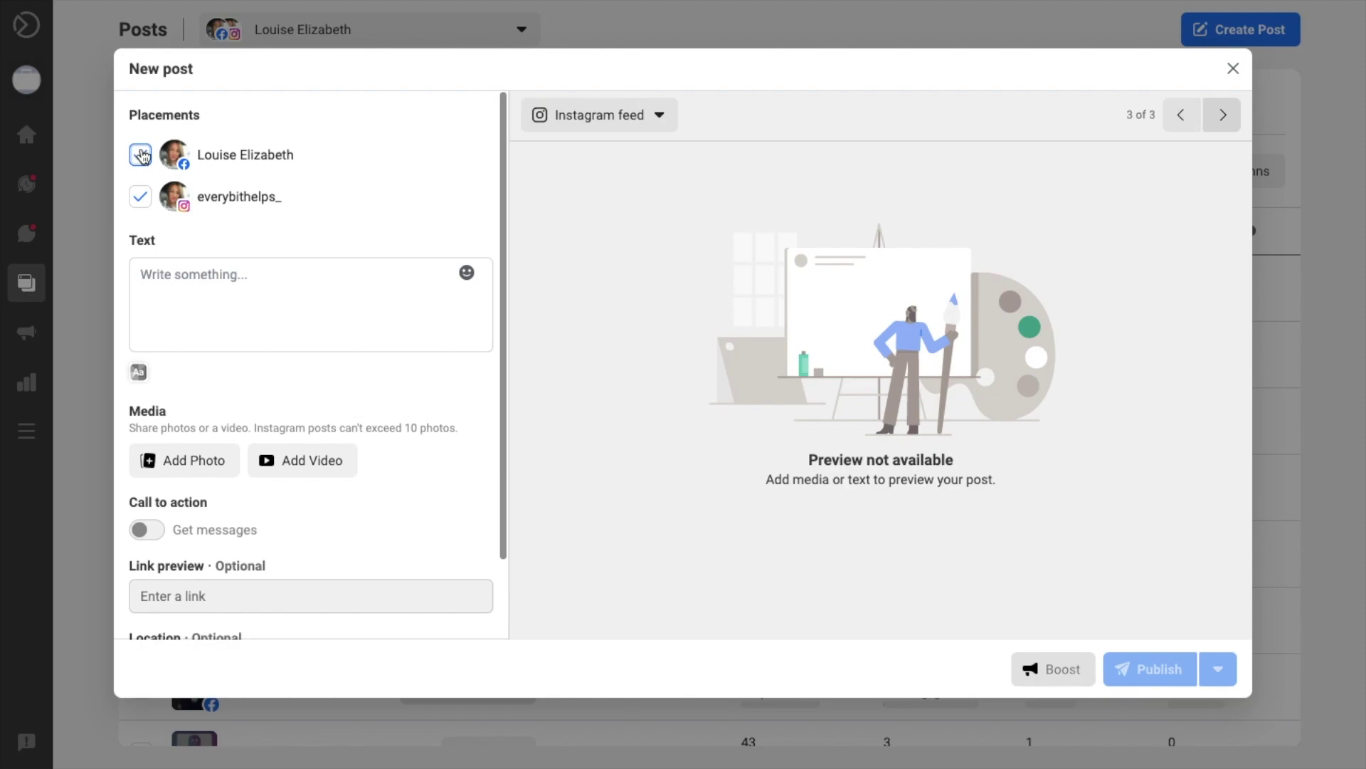
Write 'check out my latest tutorial' as the post text and toggle the Get messages option
left_click(285, 299)
type("checkou")
key("BackSpace")
key("BackSpace")
type("out my")
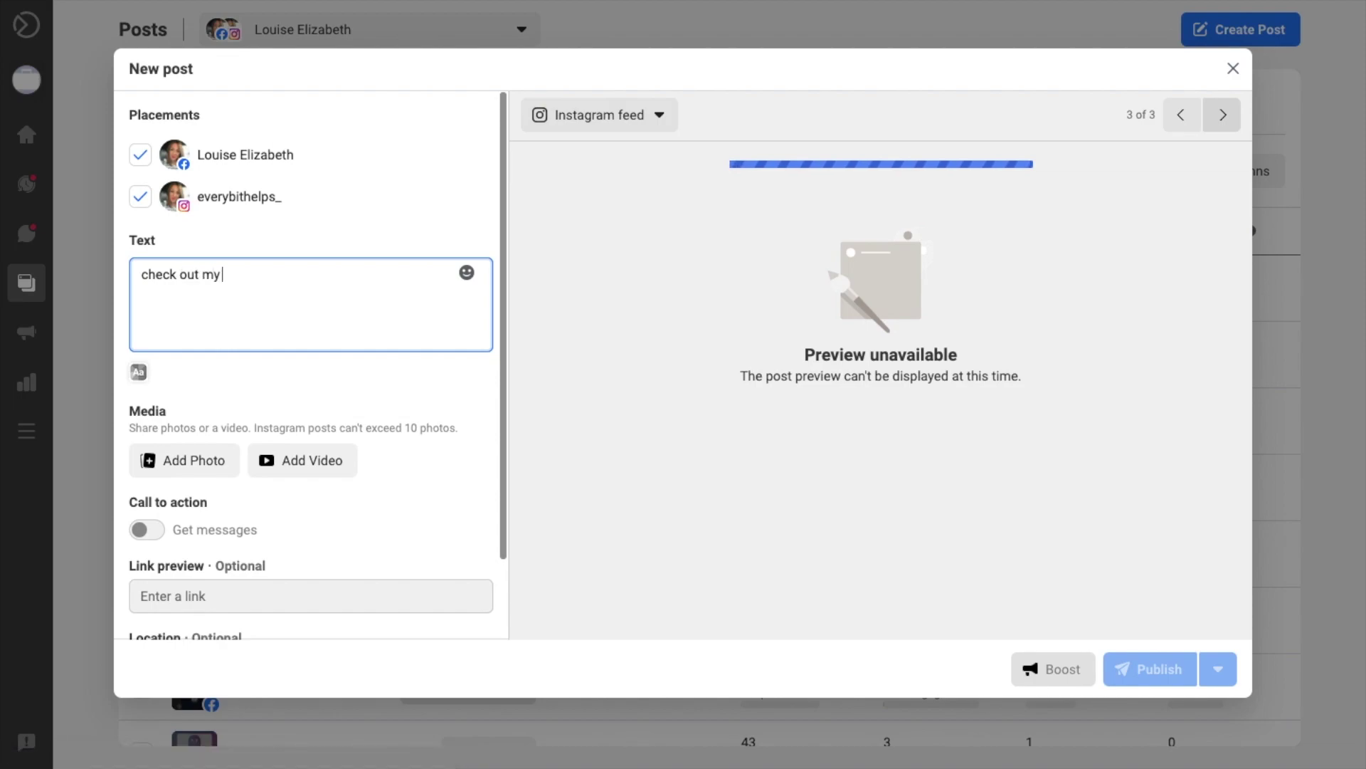
type(" latest tutorial")
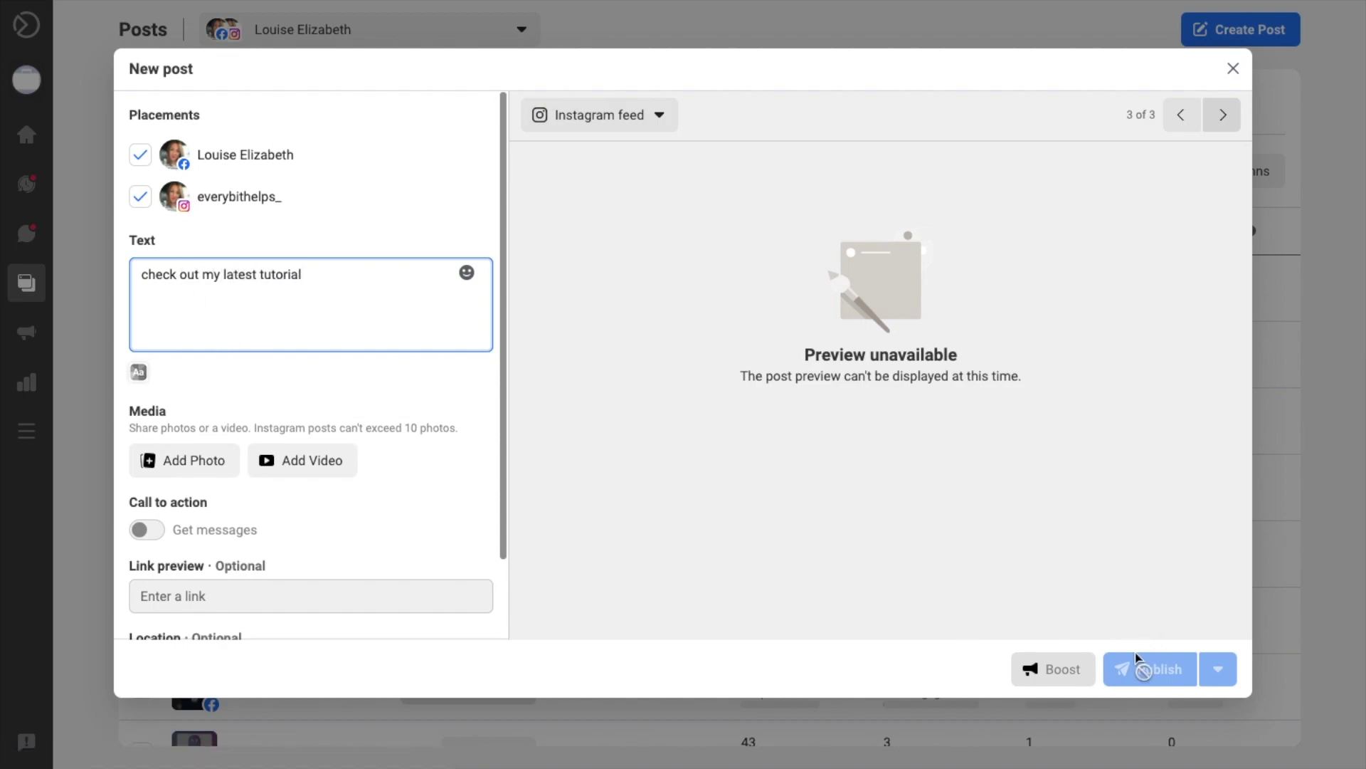
mouse_move(1156, 669)
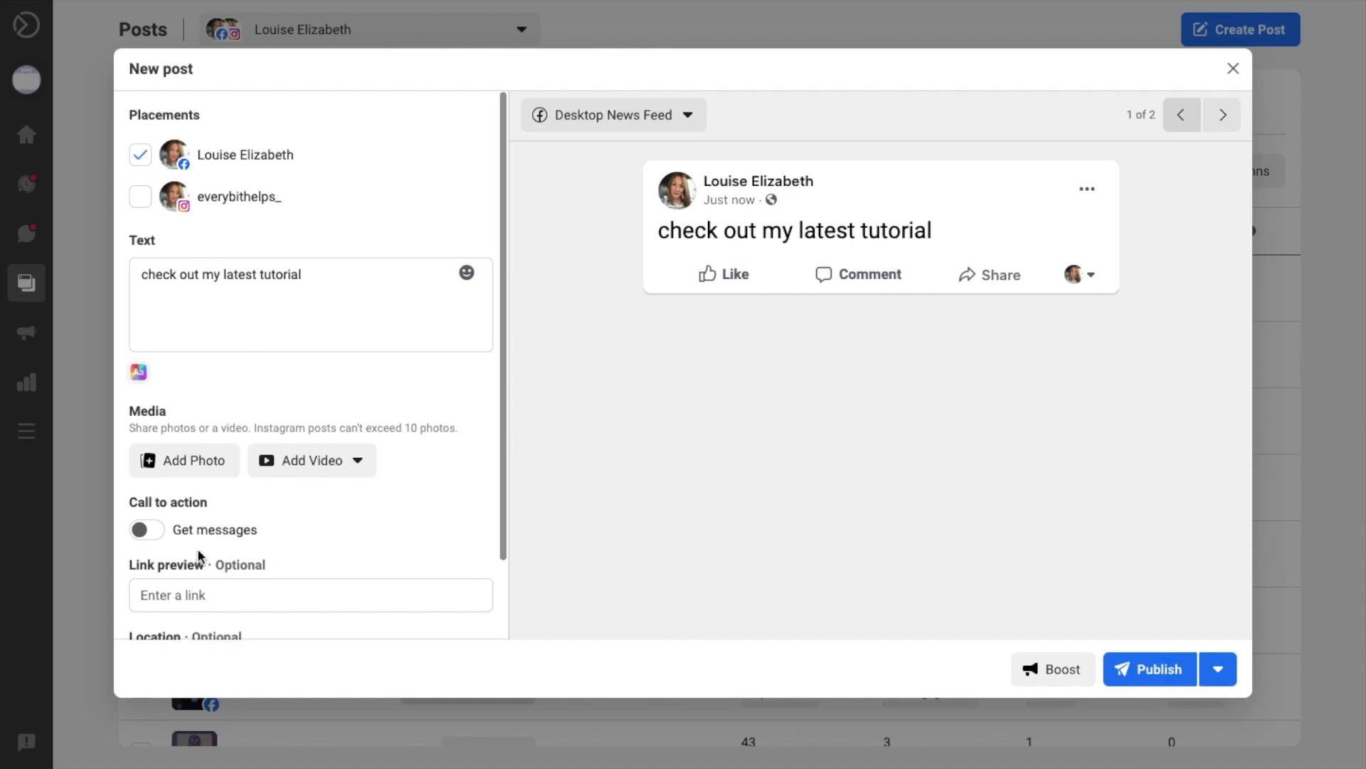
left_click(153, 533)
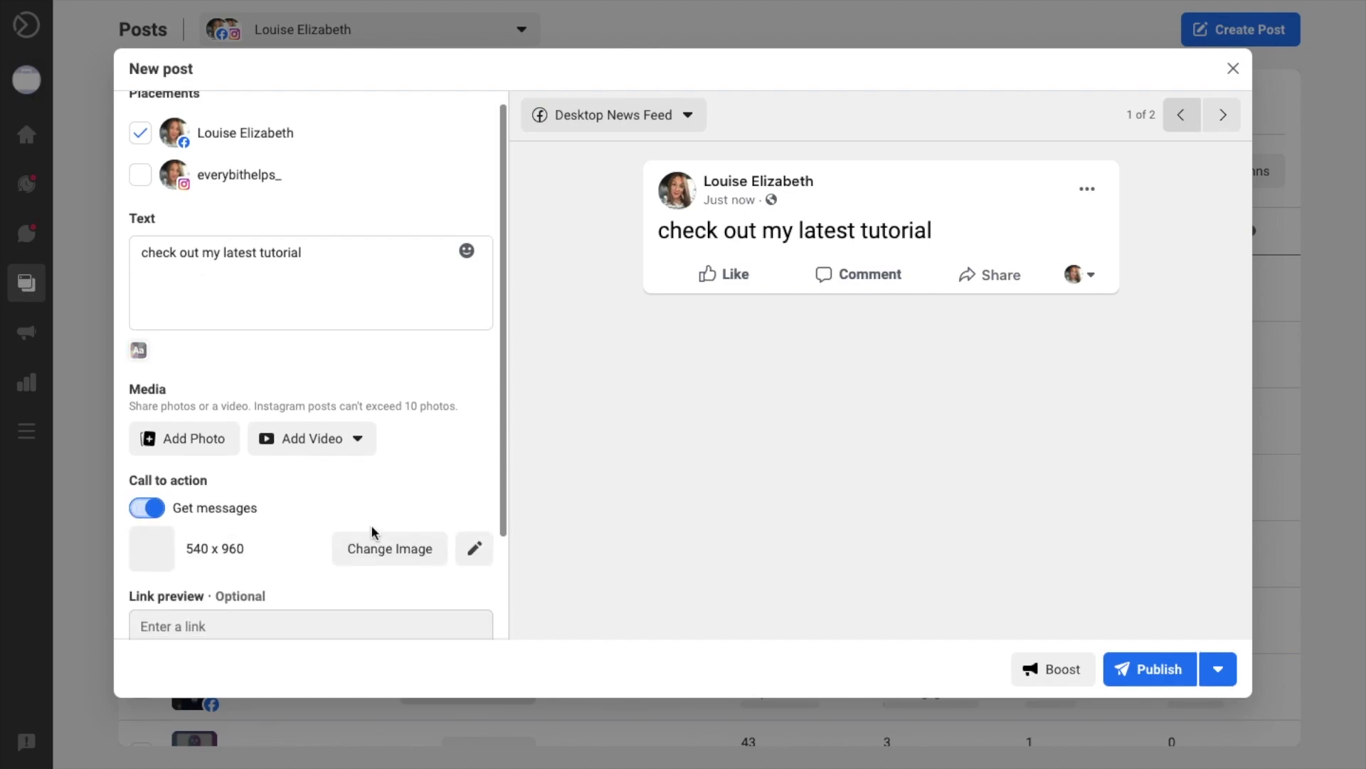
Set the post's location to London, United Kingdom by searching 'london'
scroll(370, 524, "down", 2)
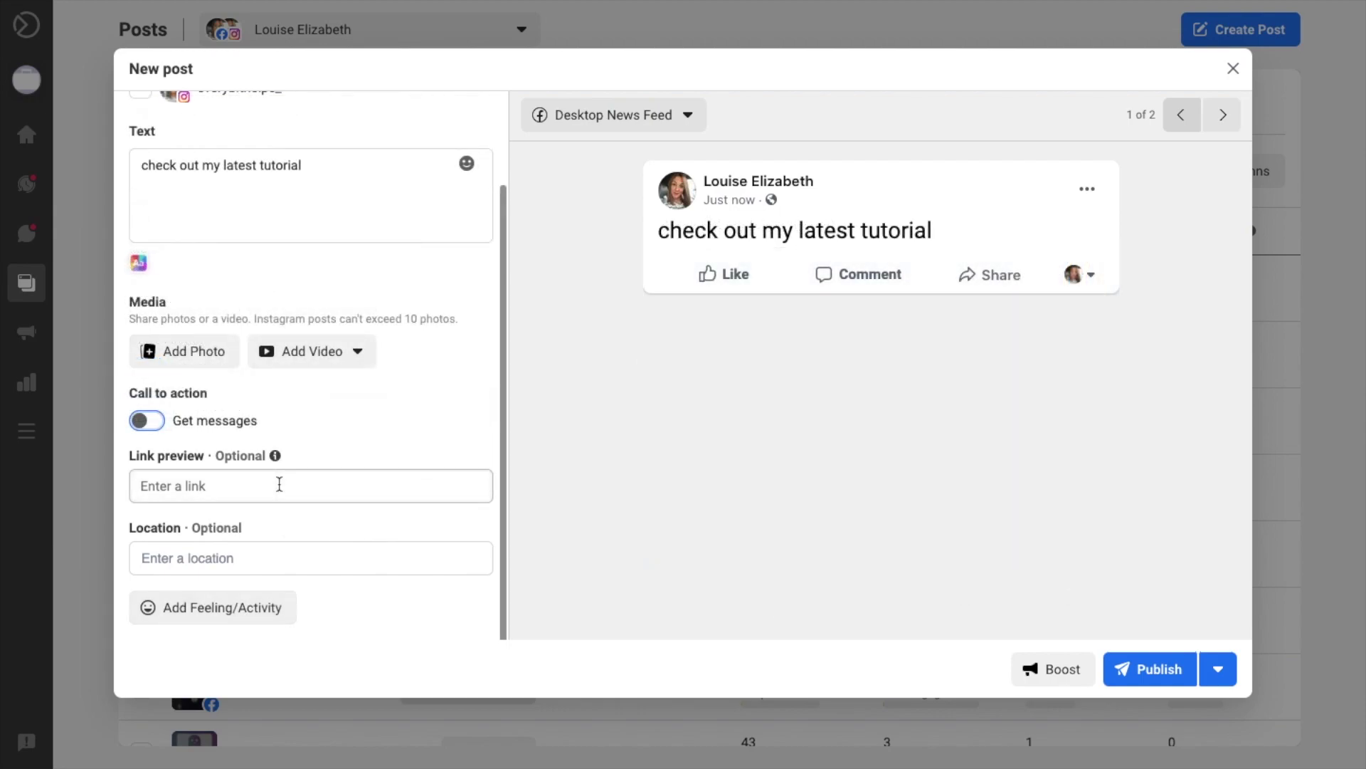
left_click(187, 558)
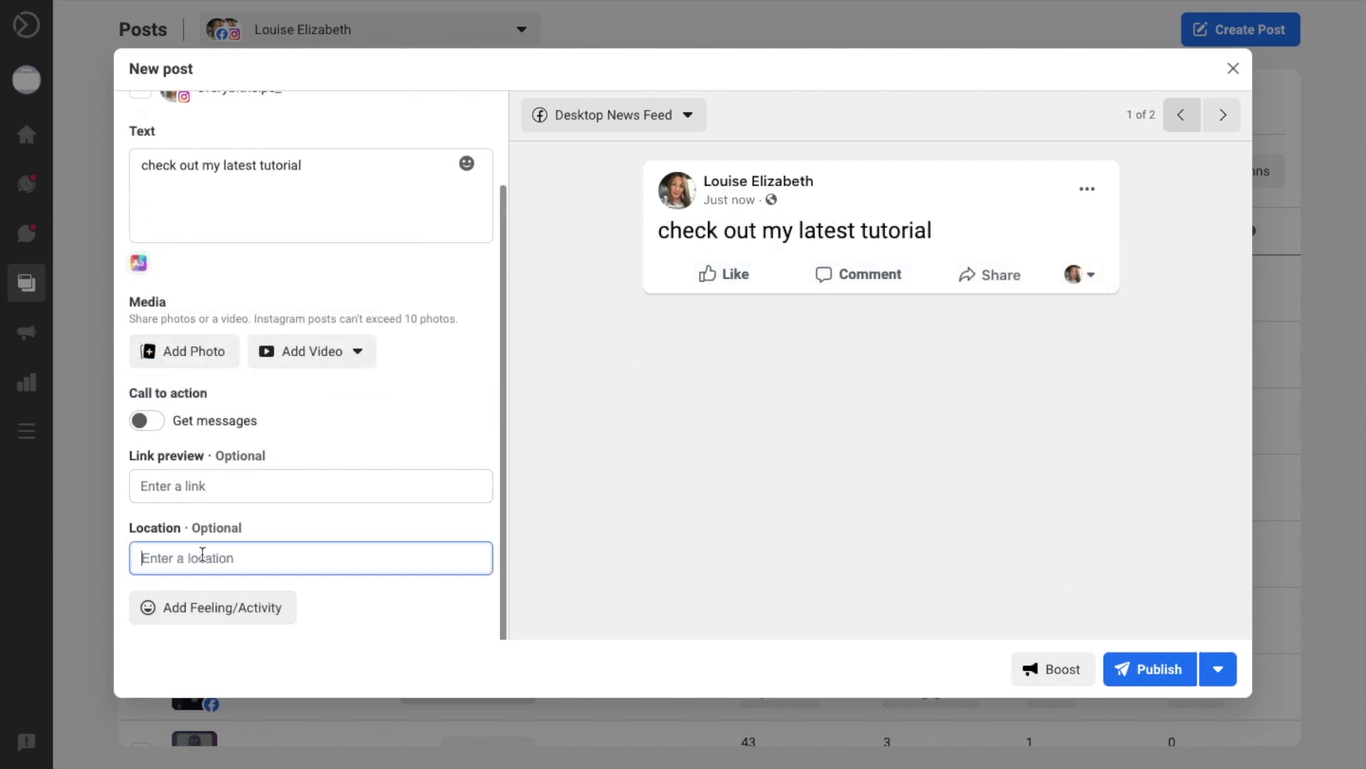
type("london")
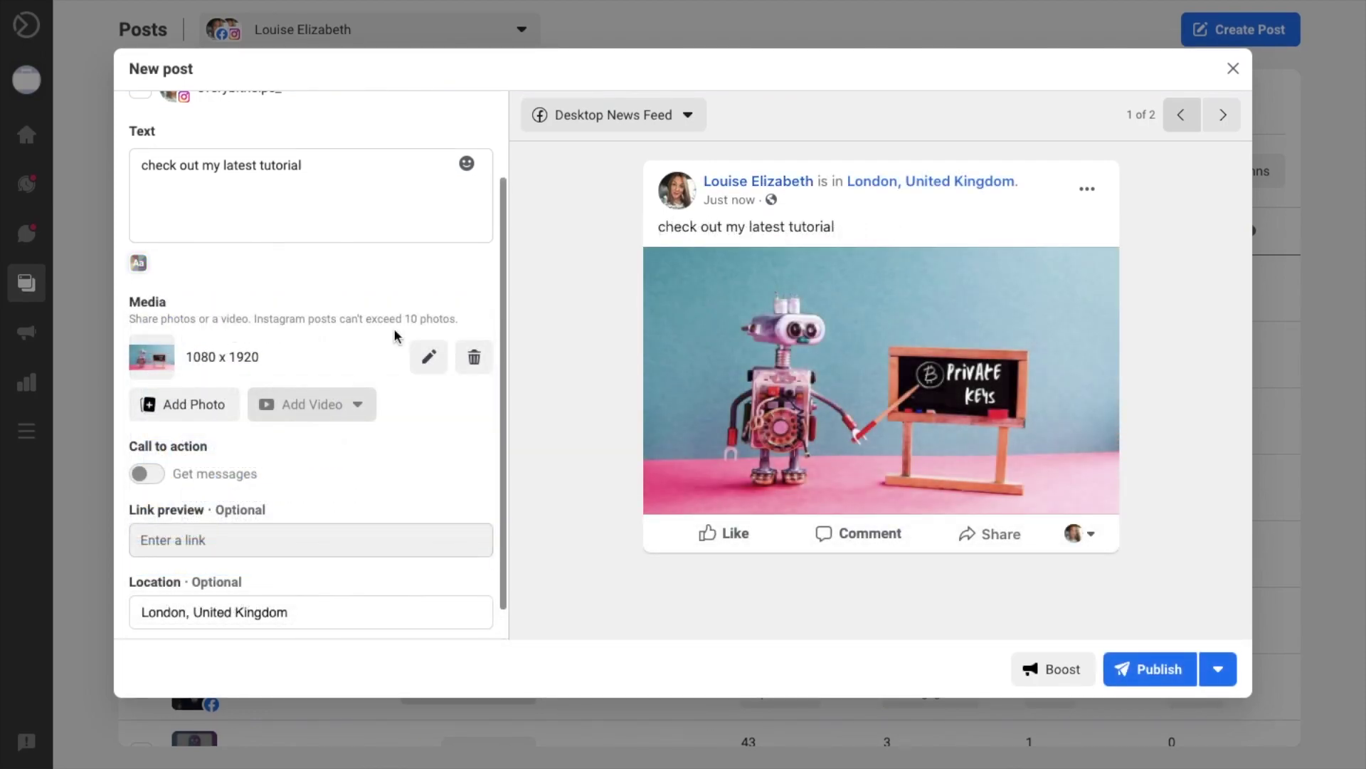
scroll(394, 328, "up", 2)
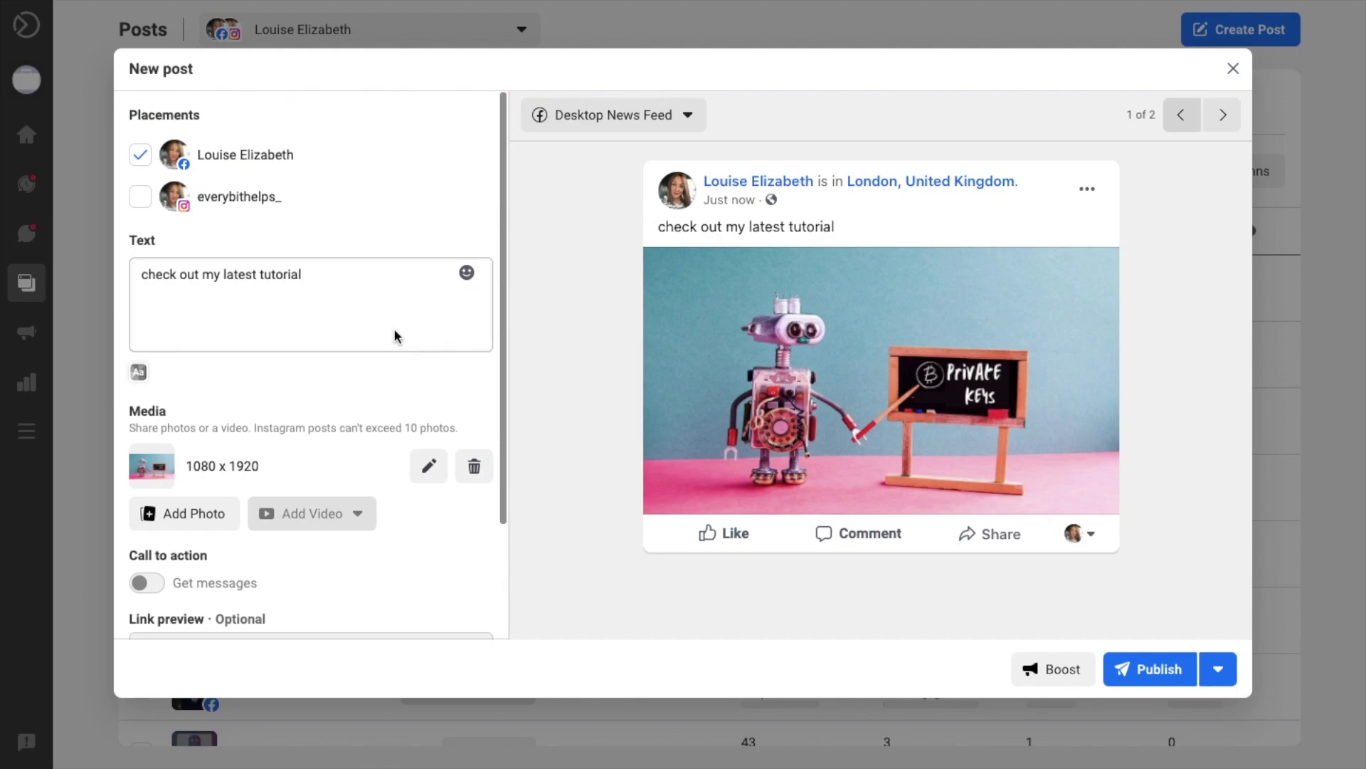
Add Instagram as a placement and preview the post in Mobile News Feed and Instagram feed
left_click(139, 198)
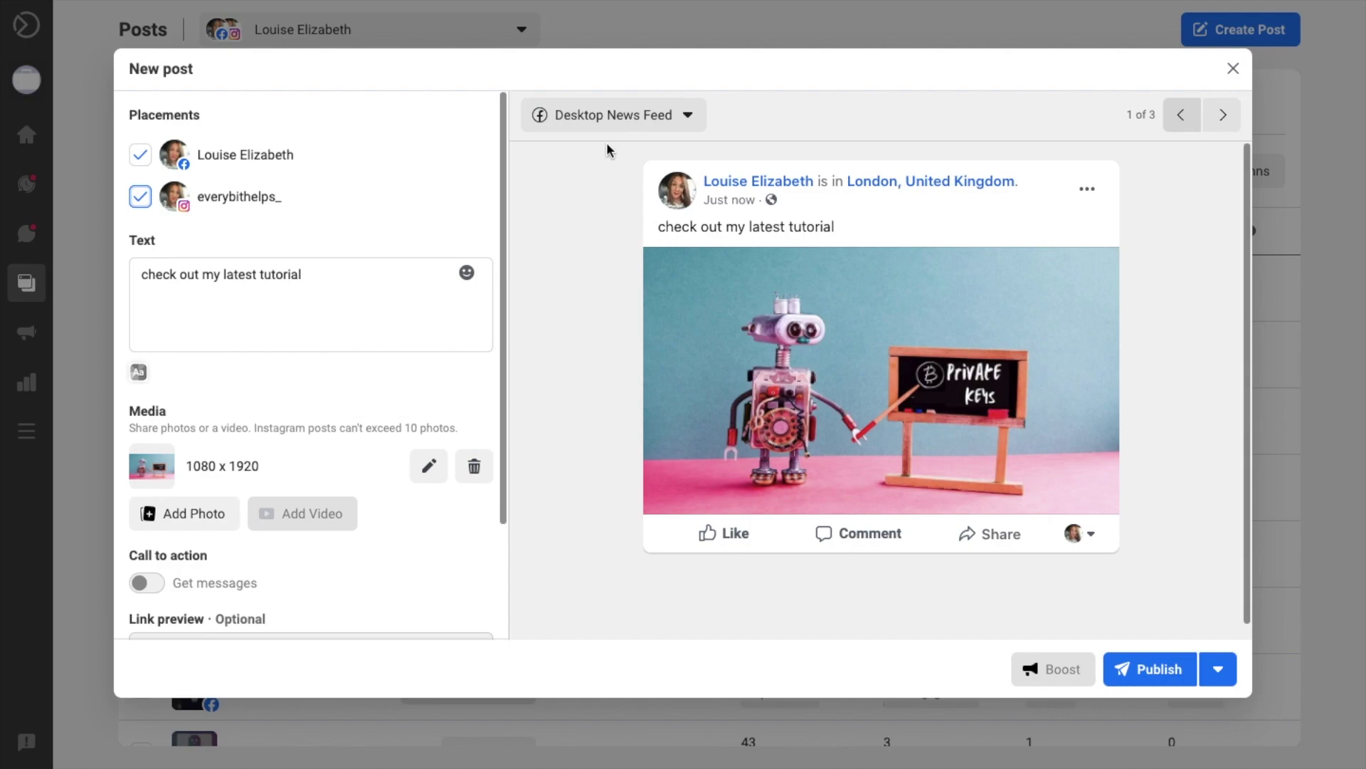
left_click(688, 118)
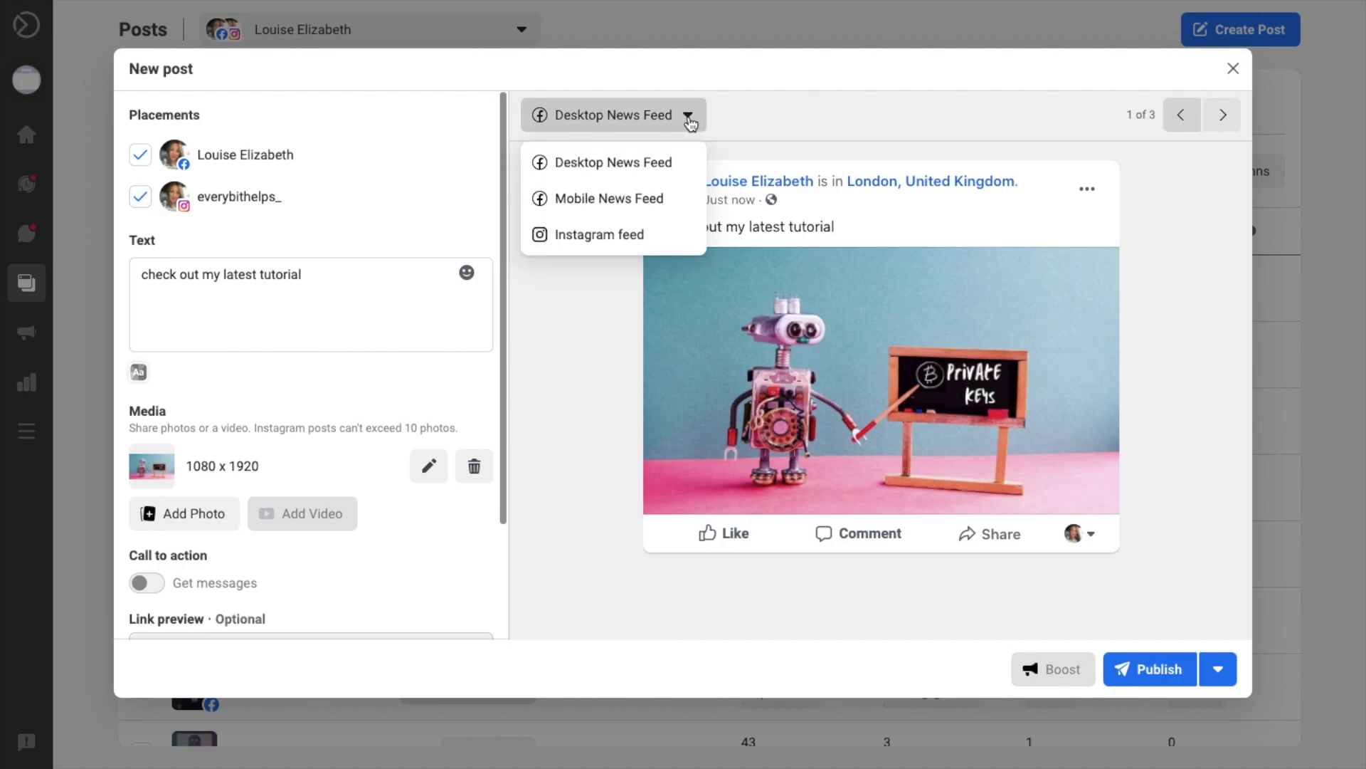
left_click(624, 205)
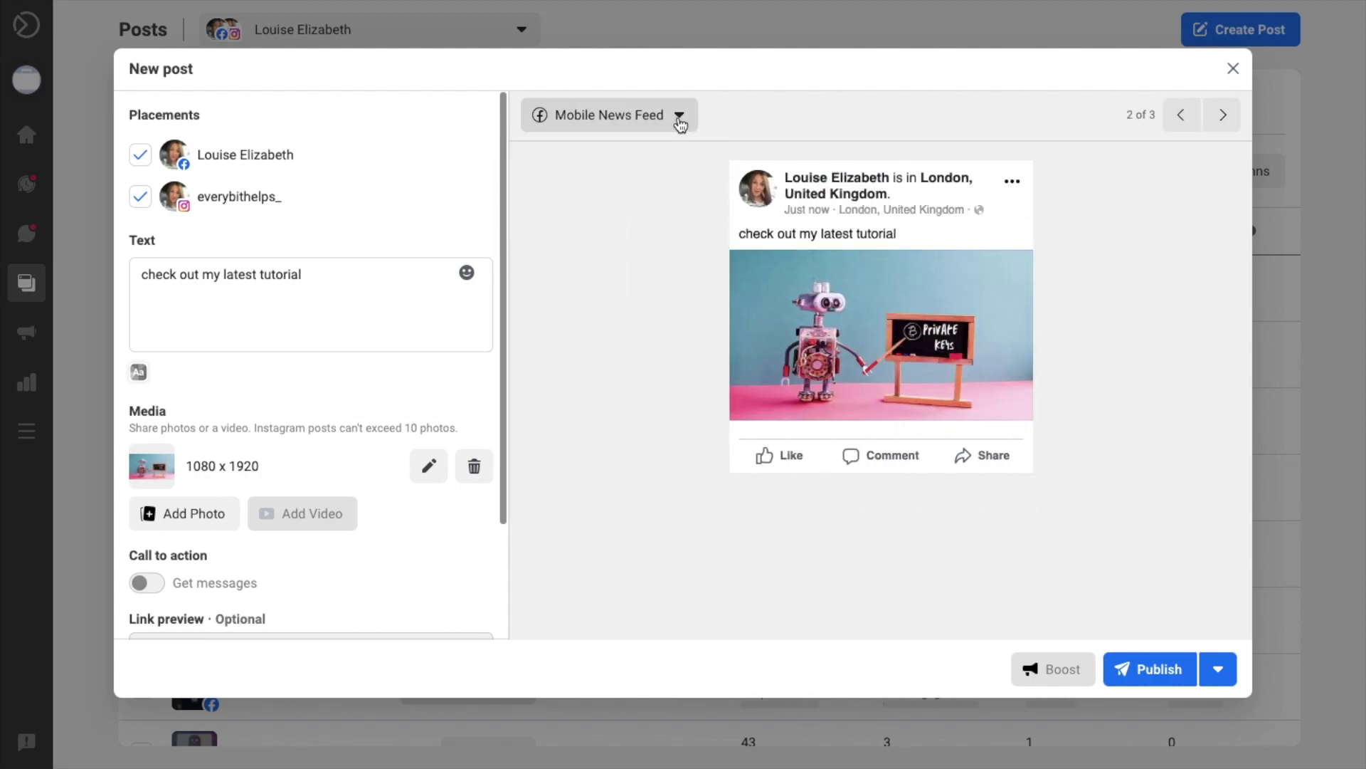
left_click(680, 118)
left_click(604, 233)
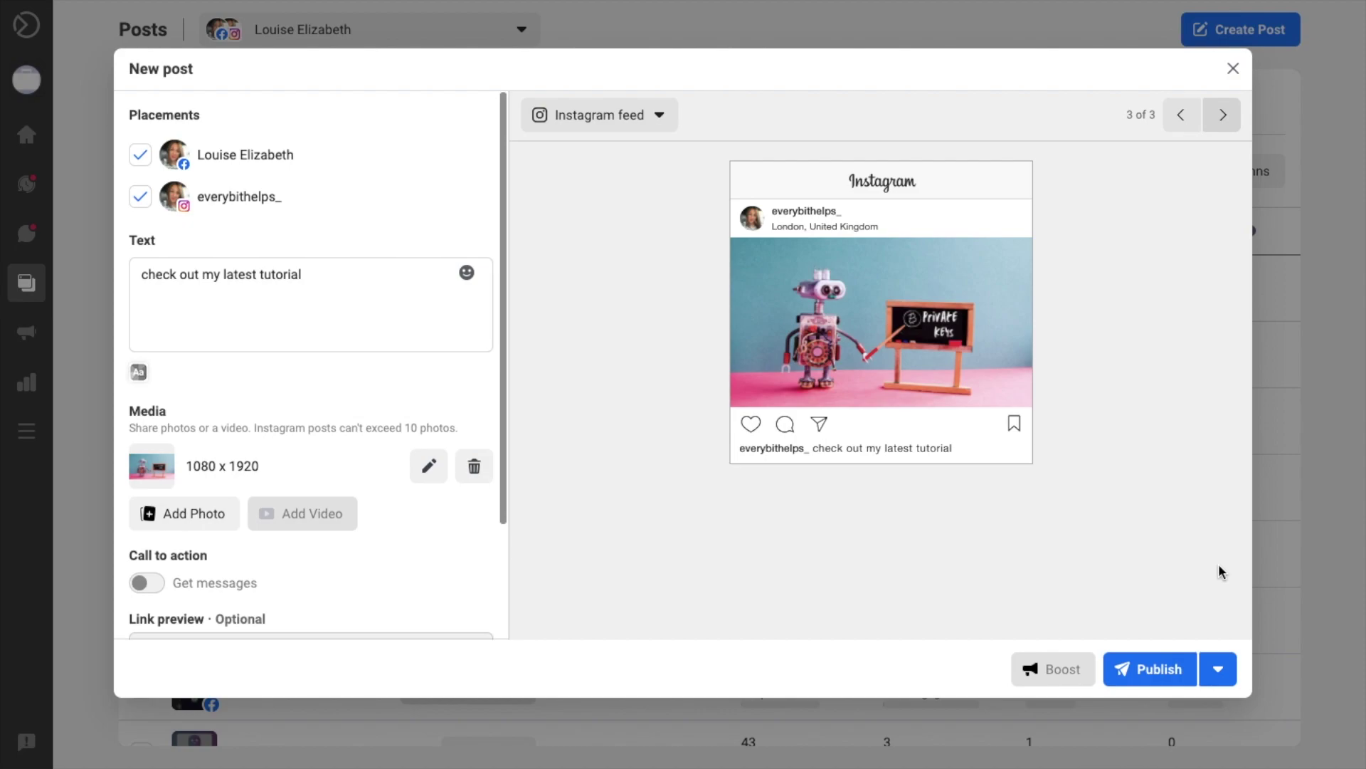
left_click(1217, 676)
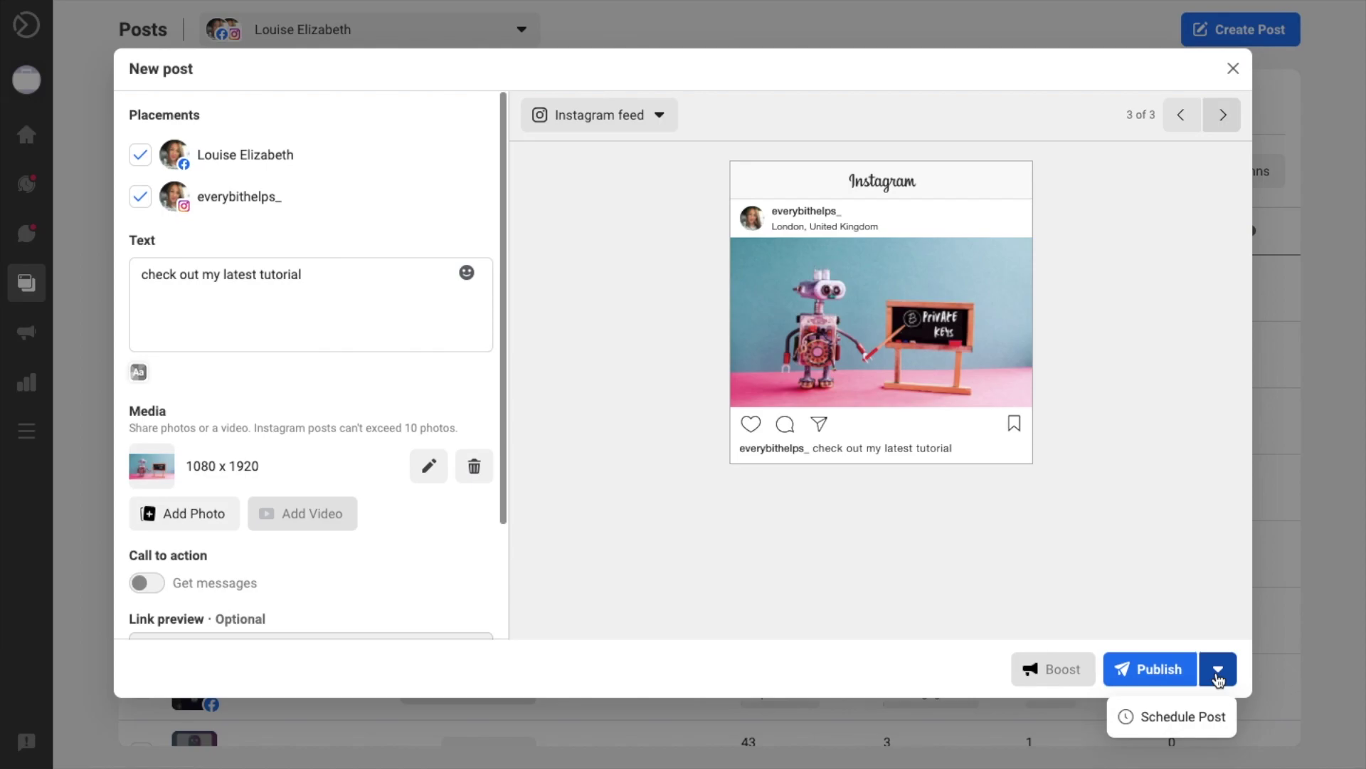
Schedule the post for 29 October 2020 at 09:30 AM on Facebook and Instagram
left_click(1201, 718)
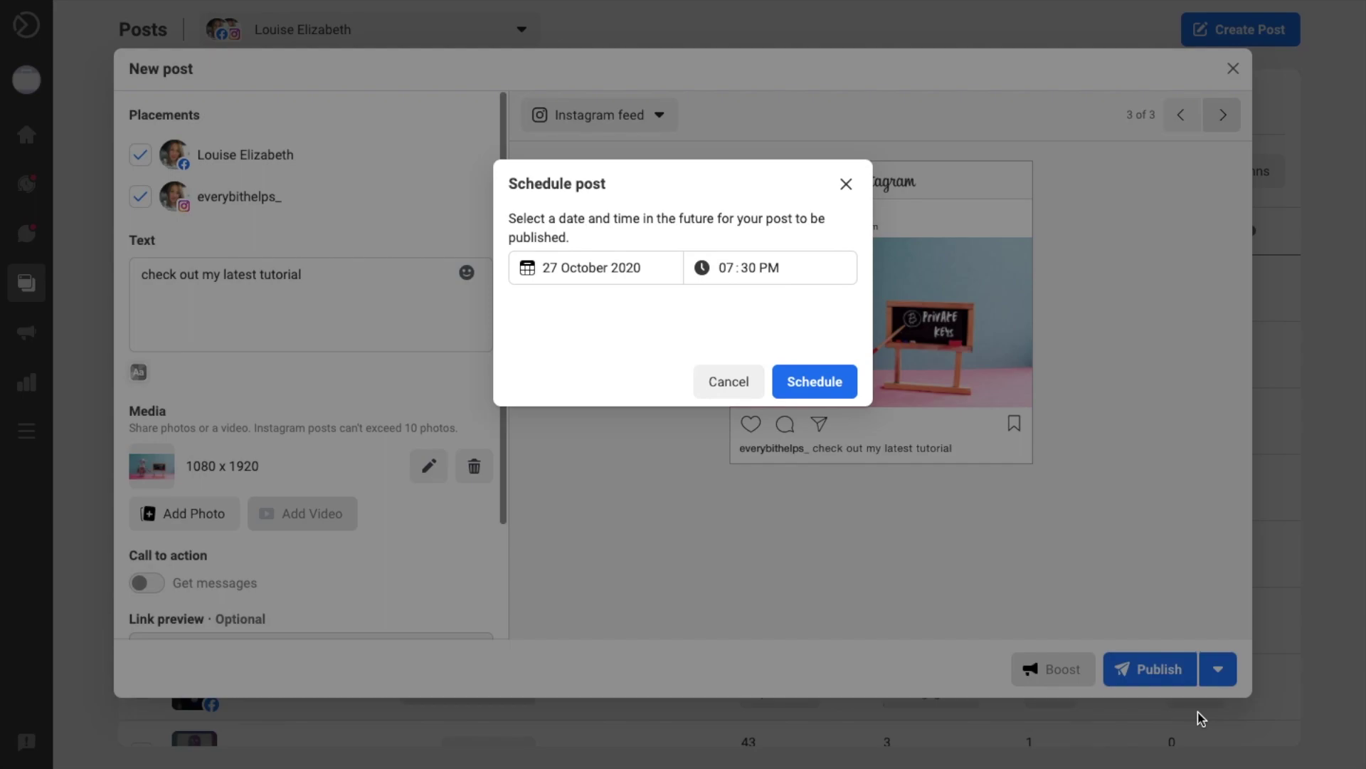
left_click(651, 267)
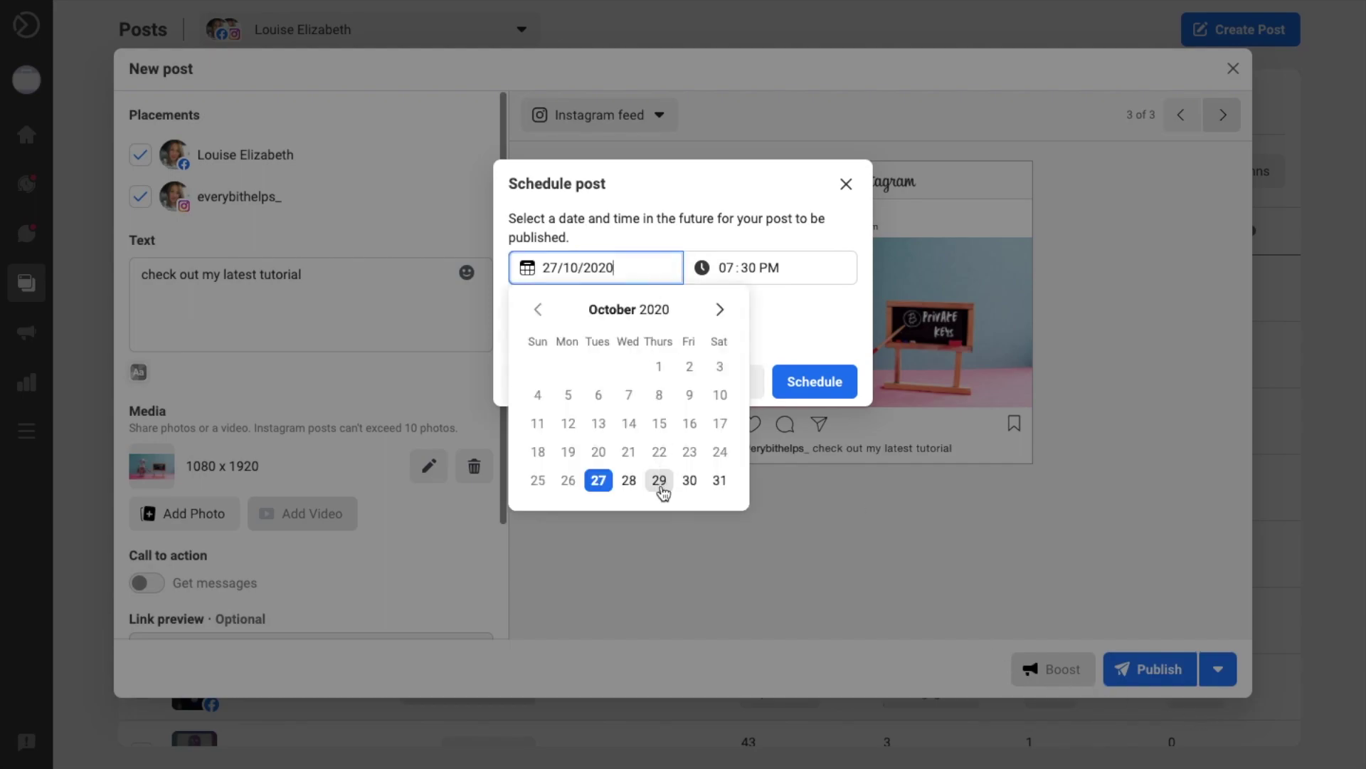
left_click(660, 481)
left_click(769, 267)
left_click(727, 268)
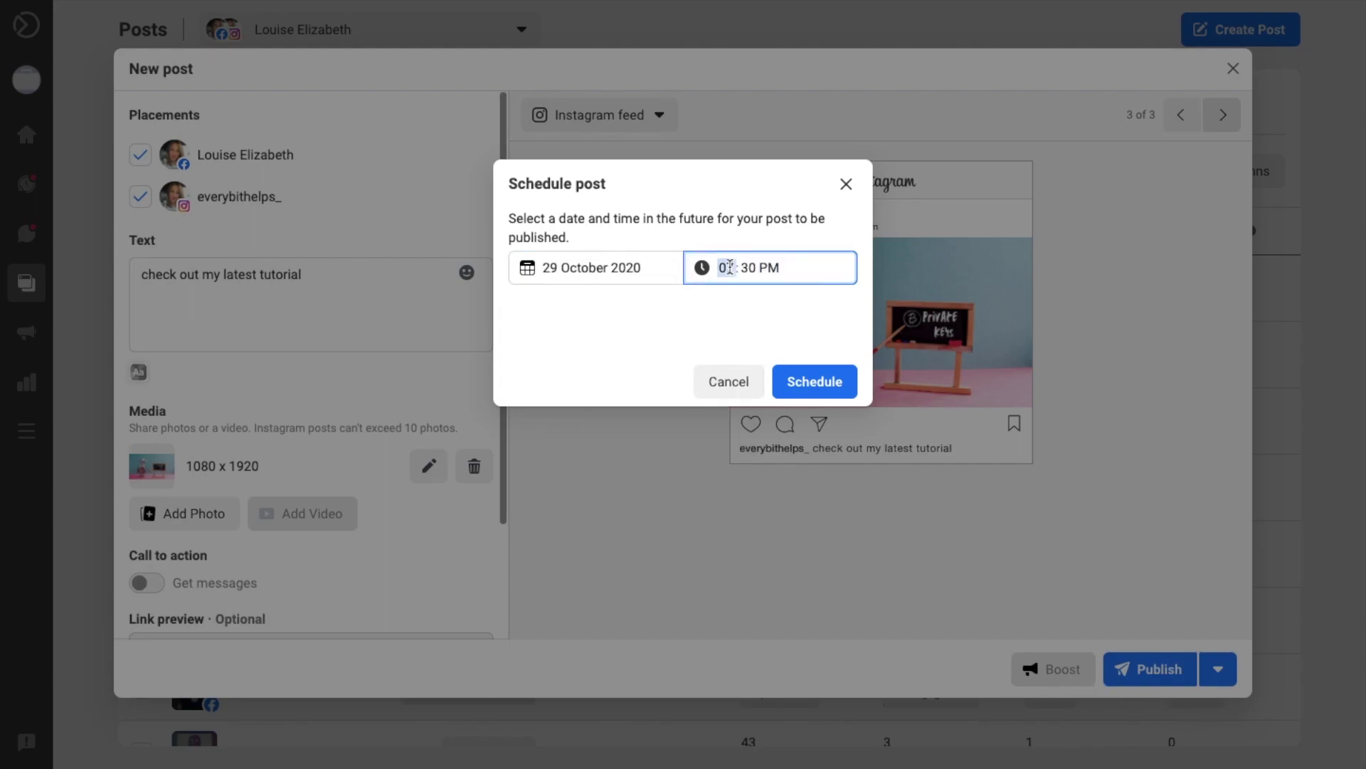
type("9")
key("Tab")
key("Tab")
key("a")
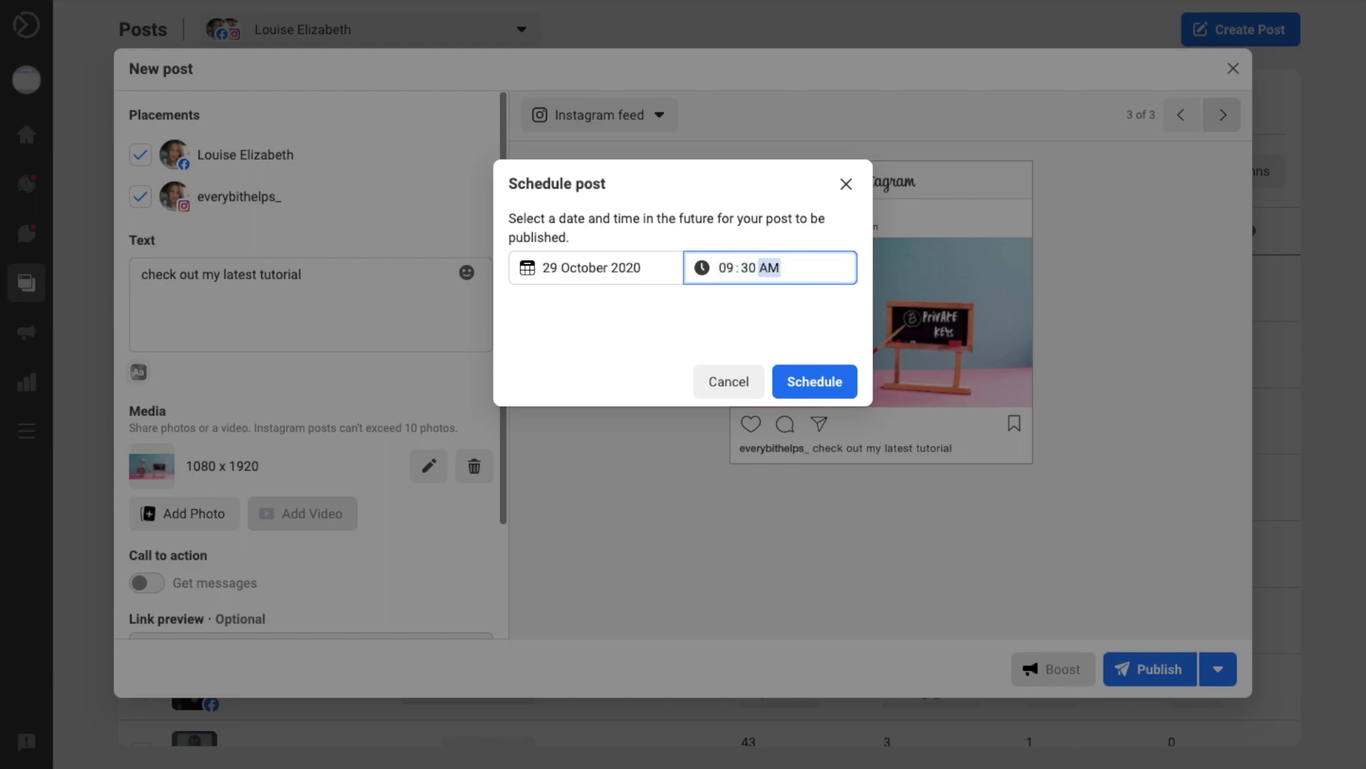
left_click(832, 384)
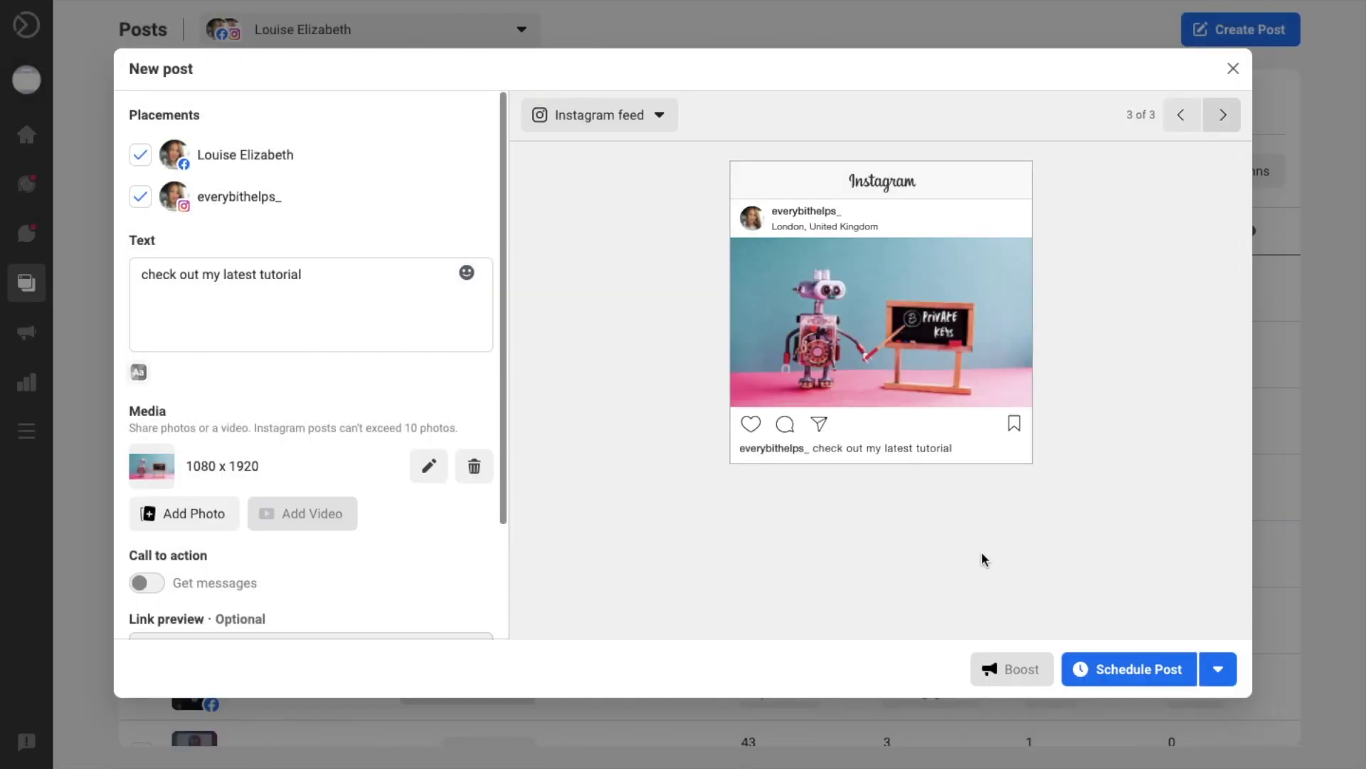
left_click(1134, 673)
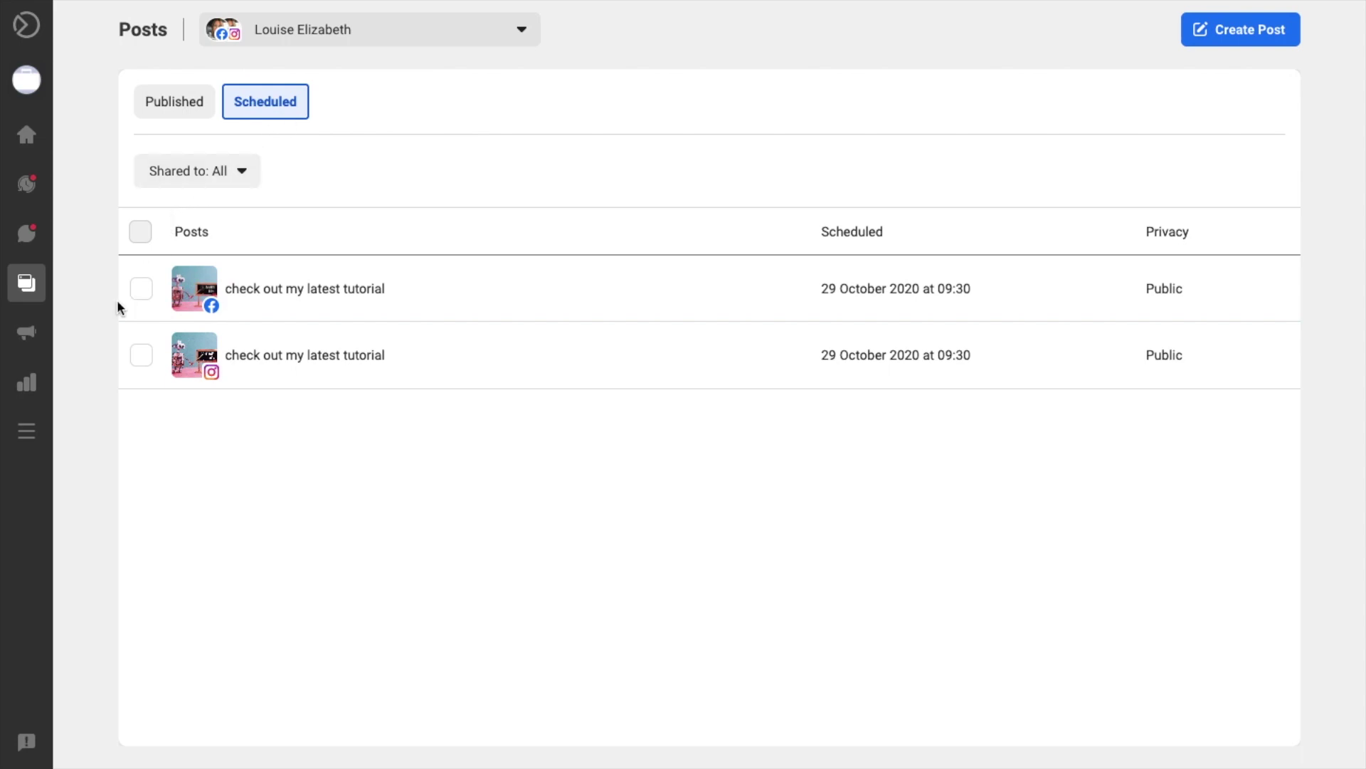
Open the scheduled Facebook post's details and choose Delete from its '...' menu
left_click(141, 290)
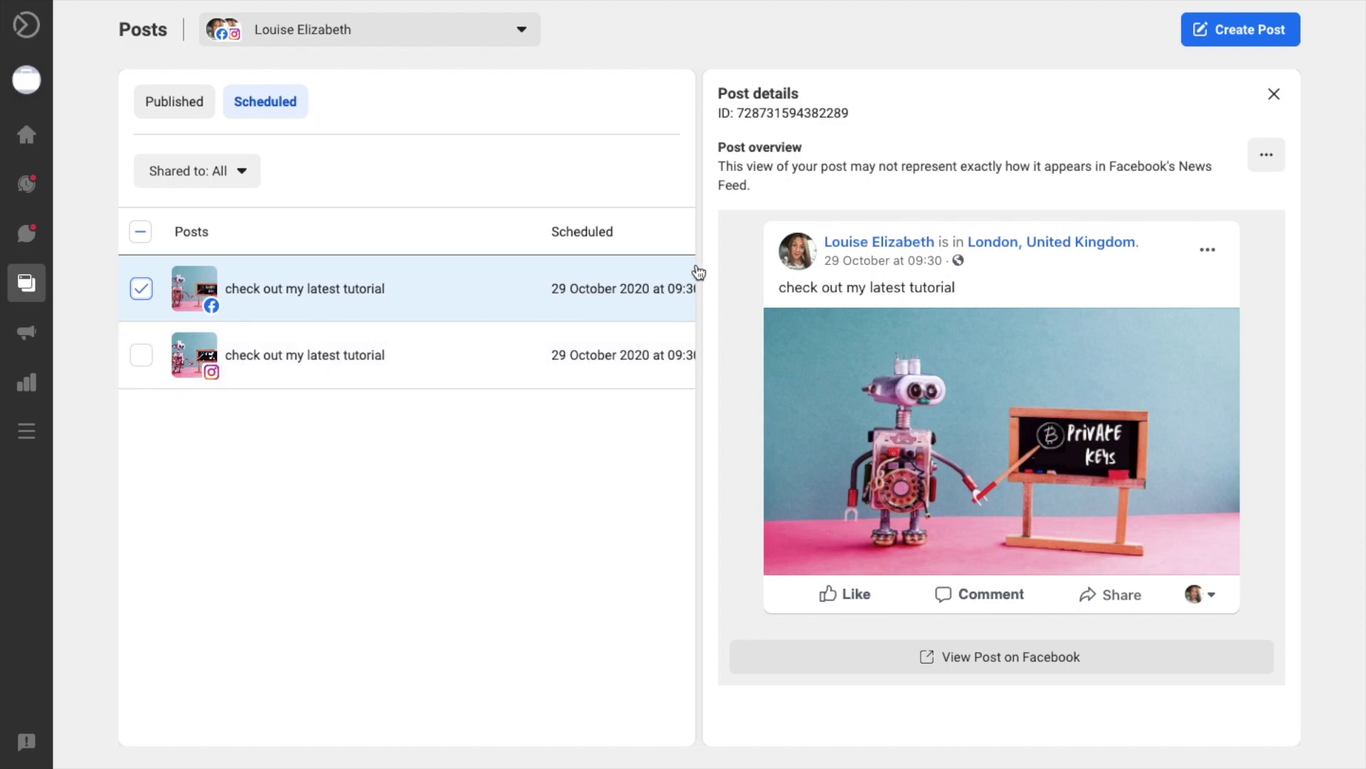
left_click(1268, 170)
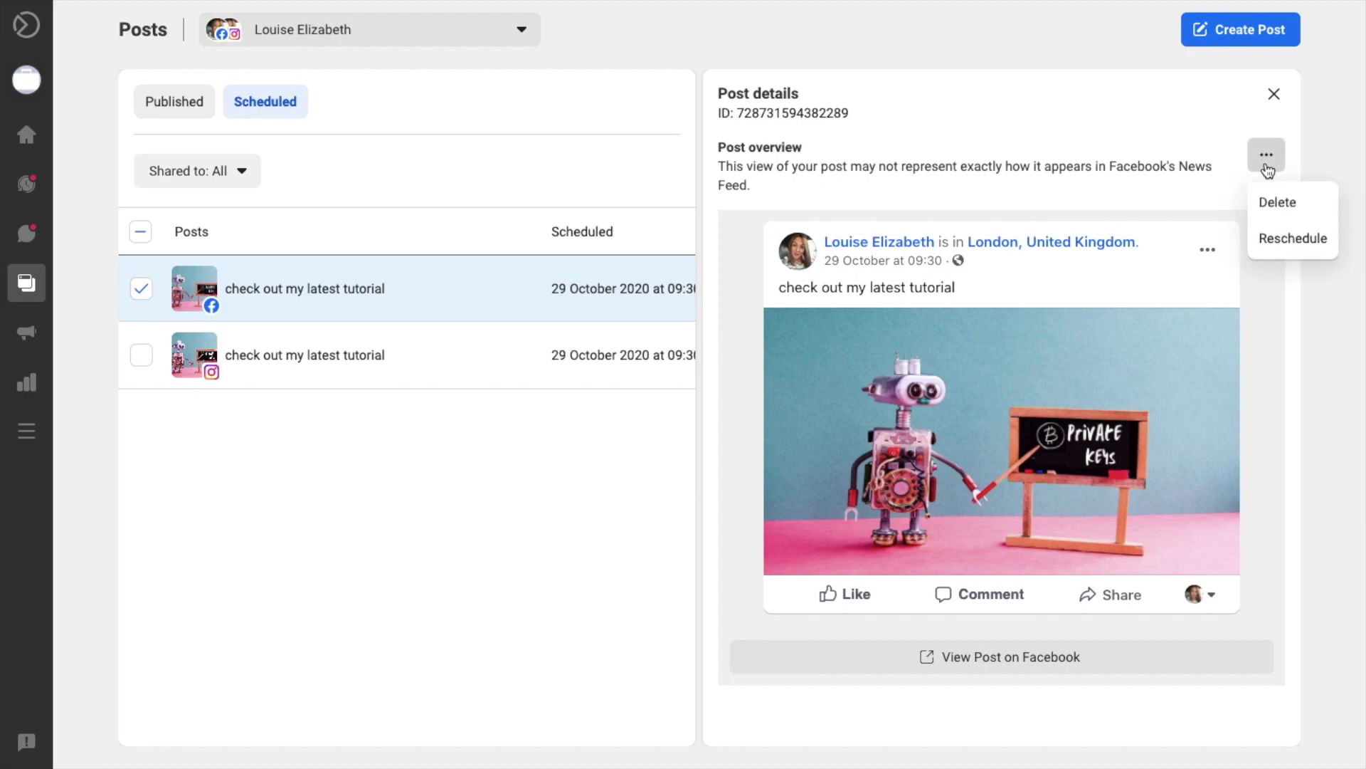
left_click(1288, 239)
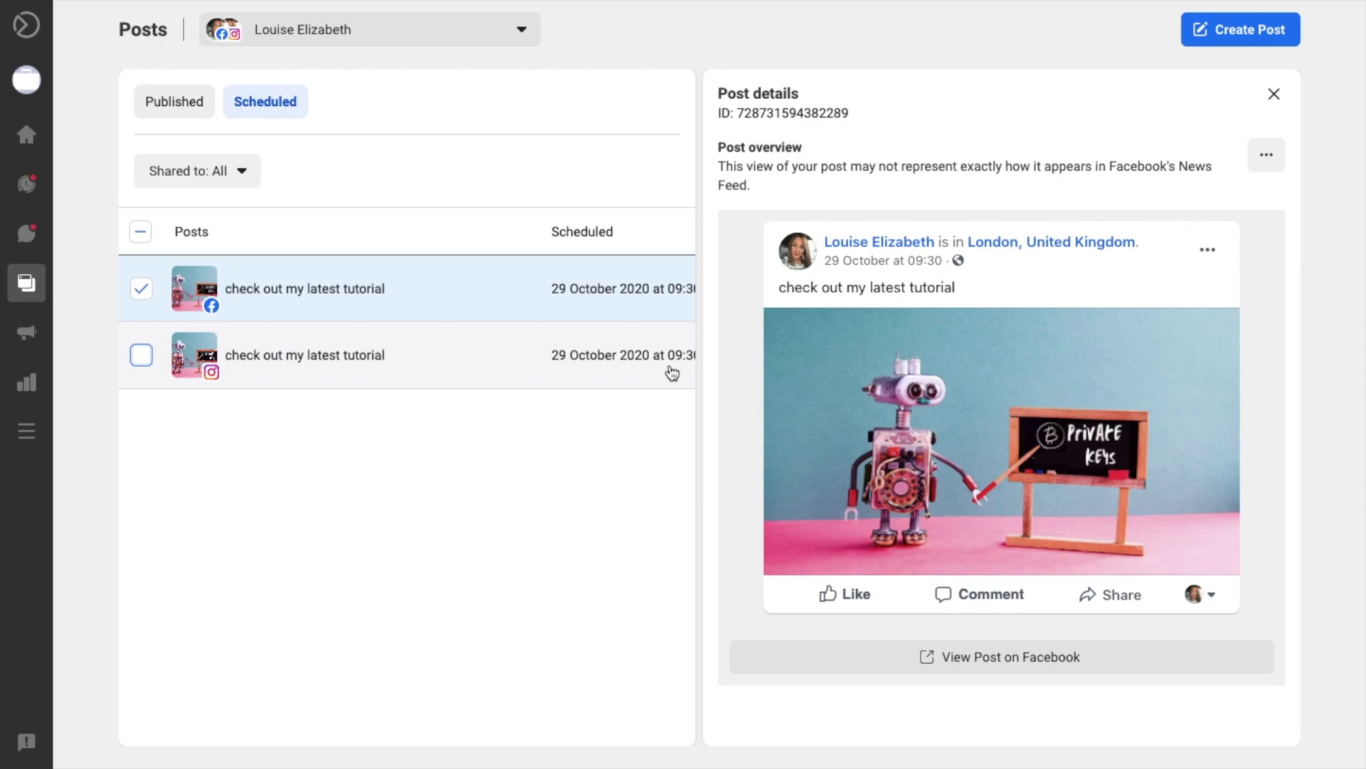
left_click(1278, 171)
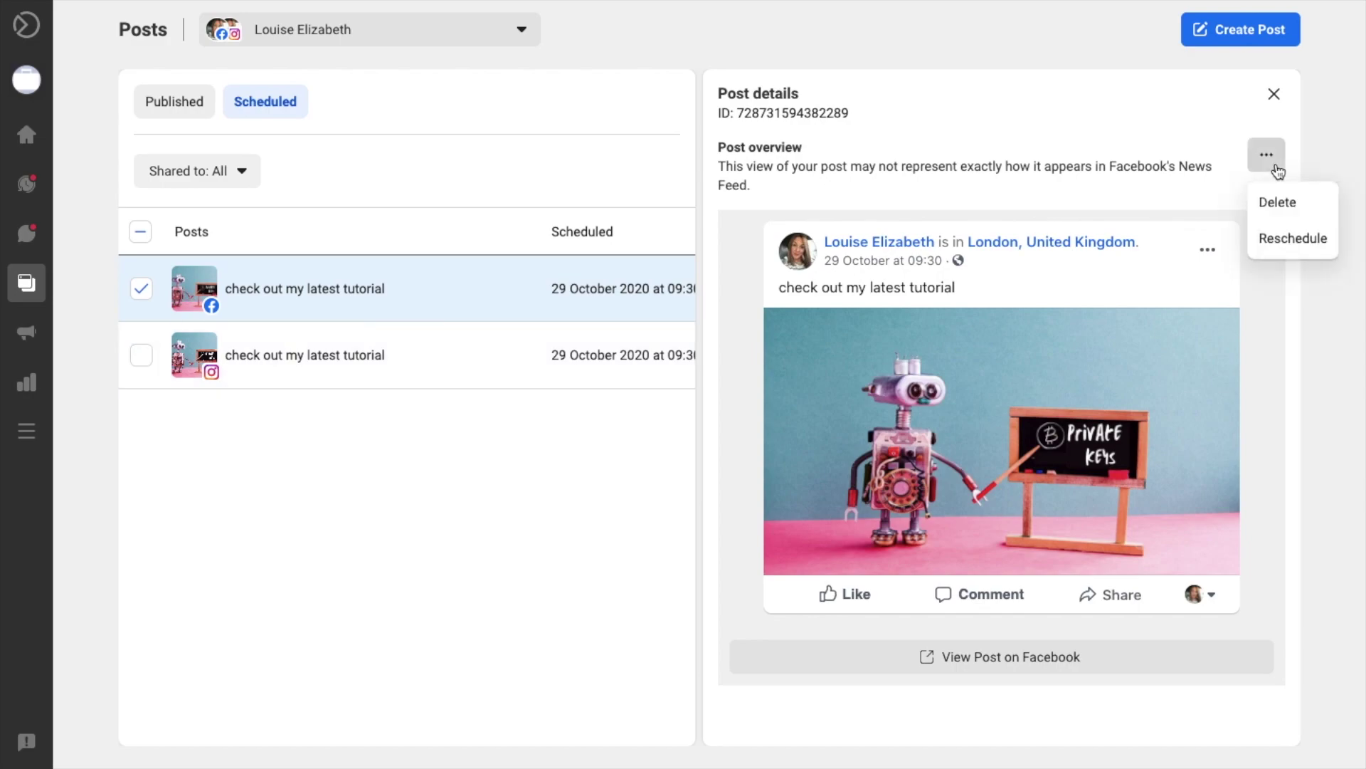
left_click(1278, 205)
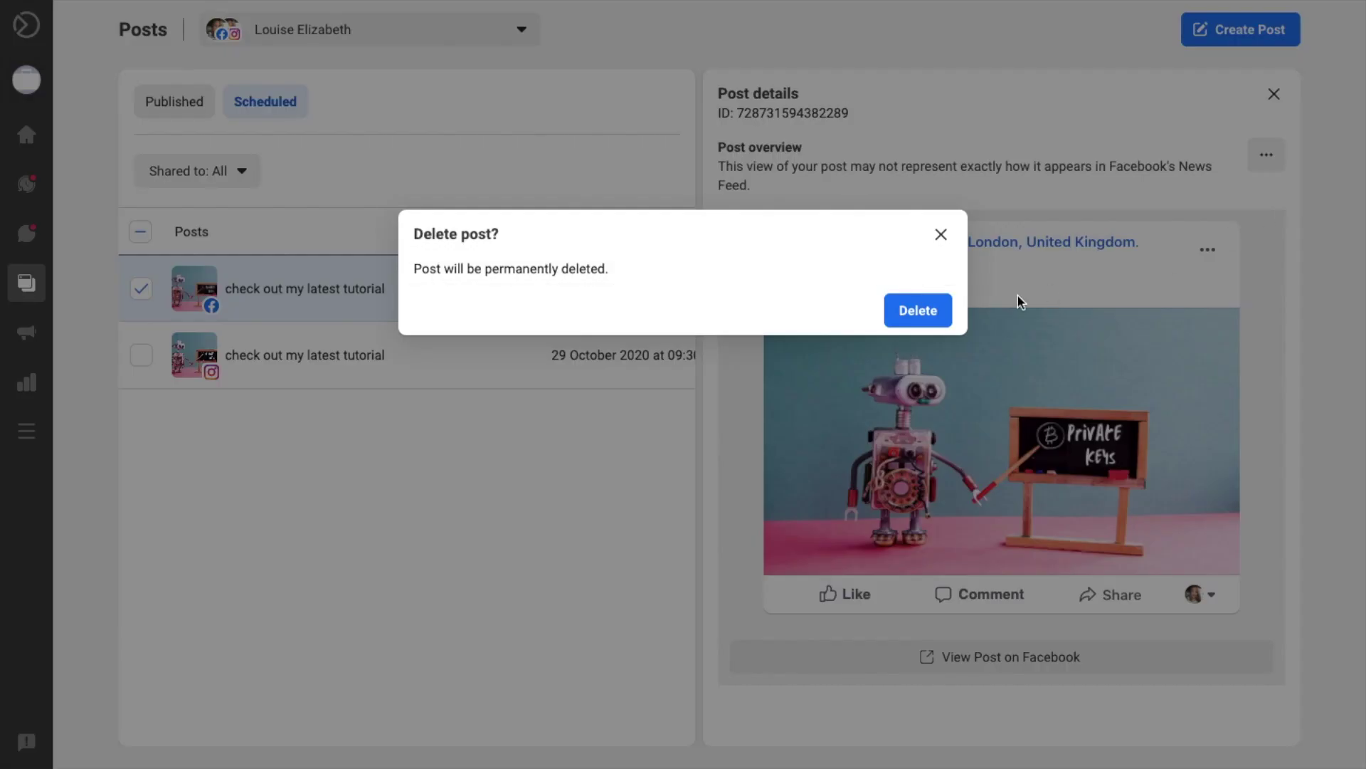
Confirm permanently deleting the post, returning to the Every Bit Helps Facebook Business Suite article
left_click(933, 312)
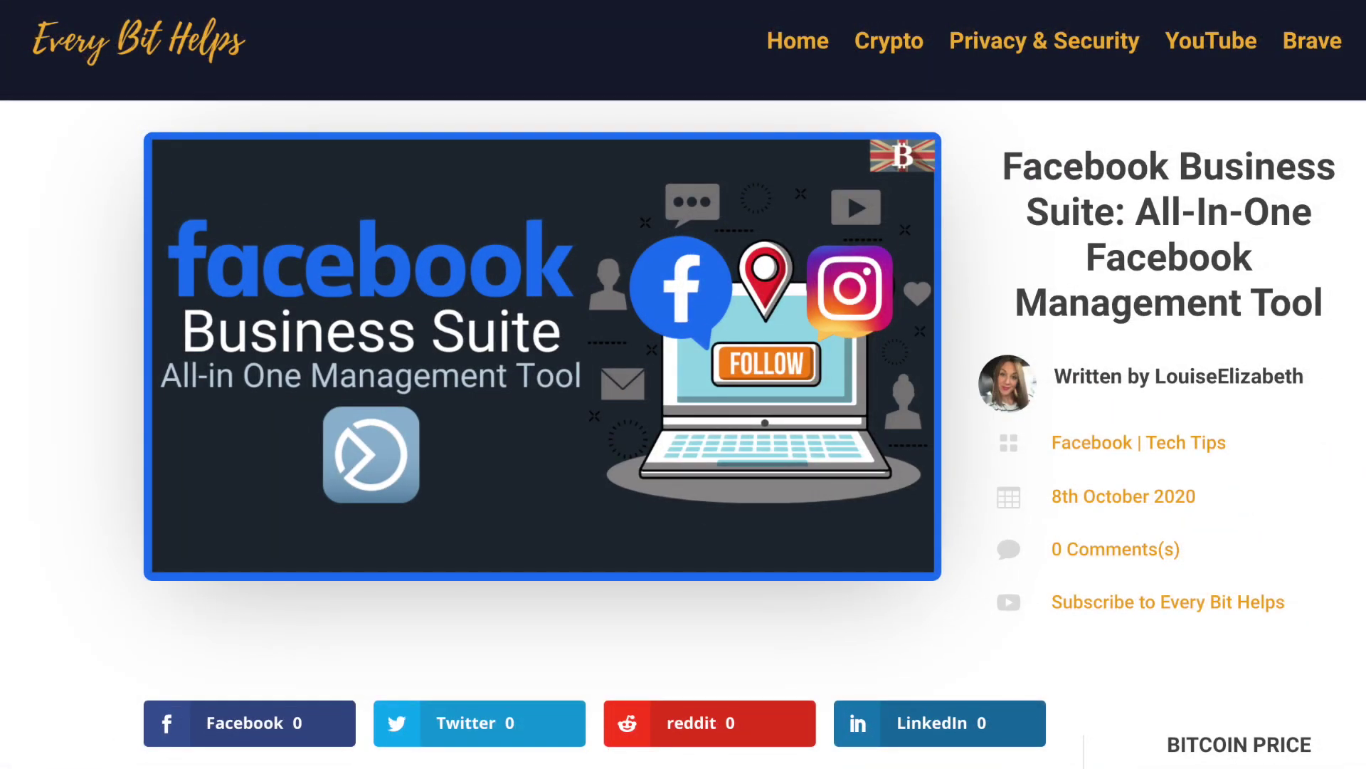